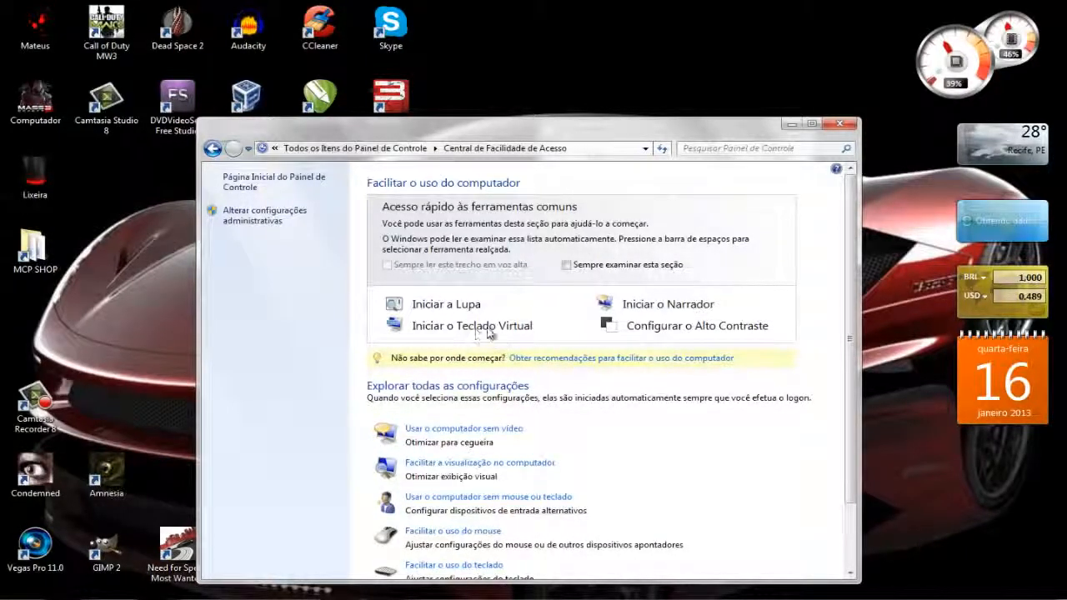
Step: Start the on-screen keyboard from the Ease of Access Center and use its Windows key to open and close the Start menu
scroll(850, 385, down, 3)
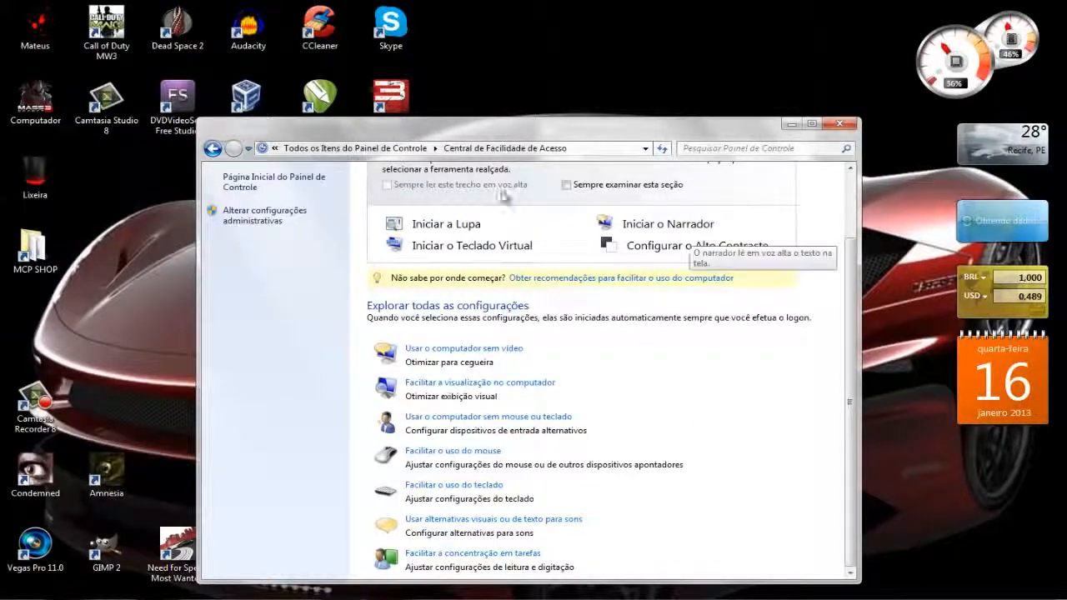
click(442, 247)
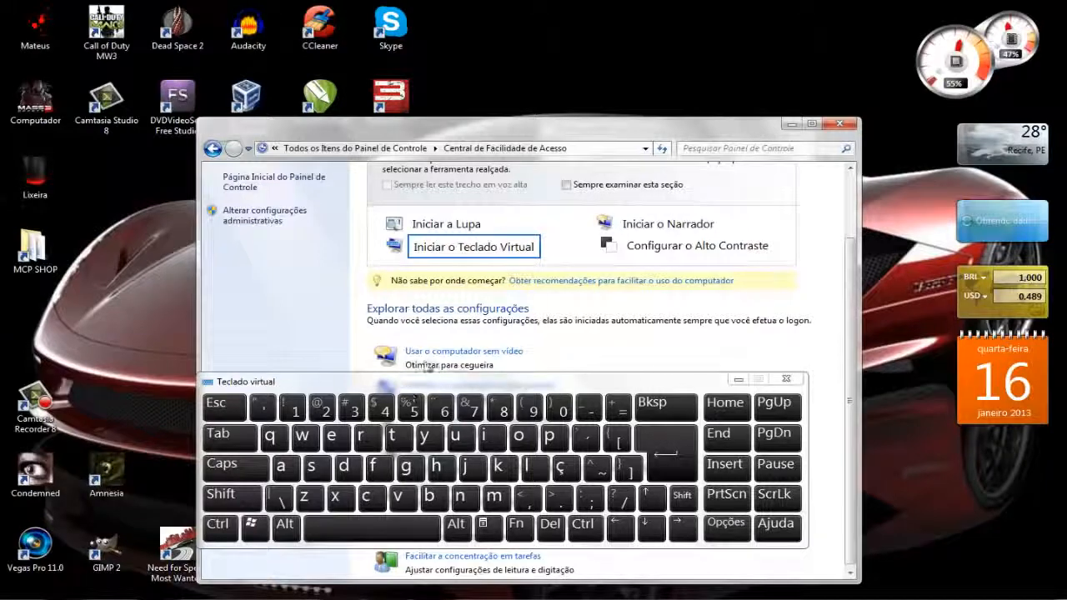
drag(357, 383, 415, 382)
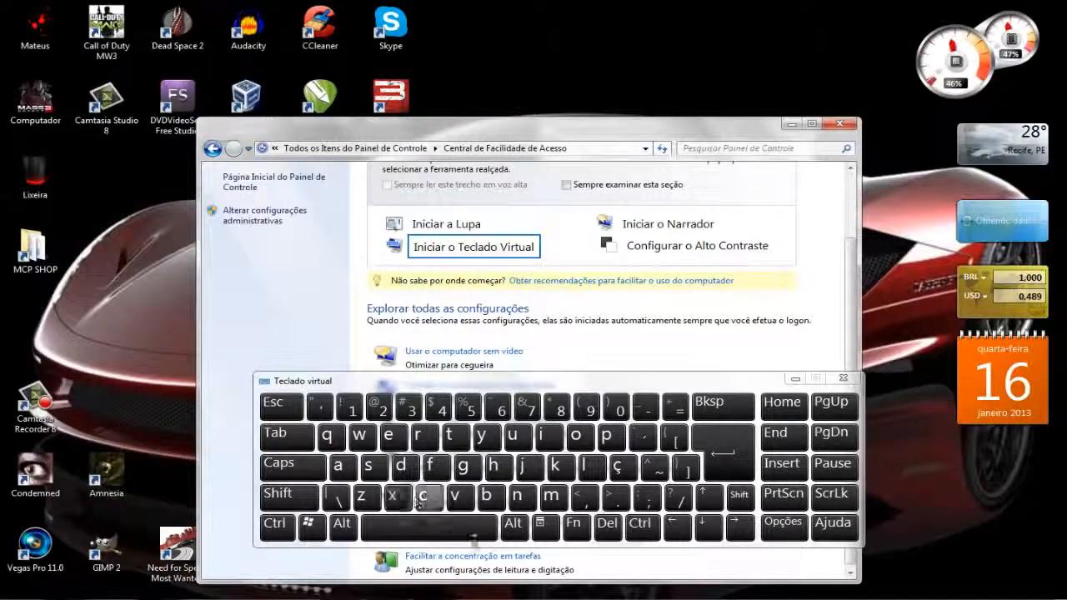
click(319, 533)
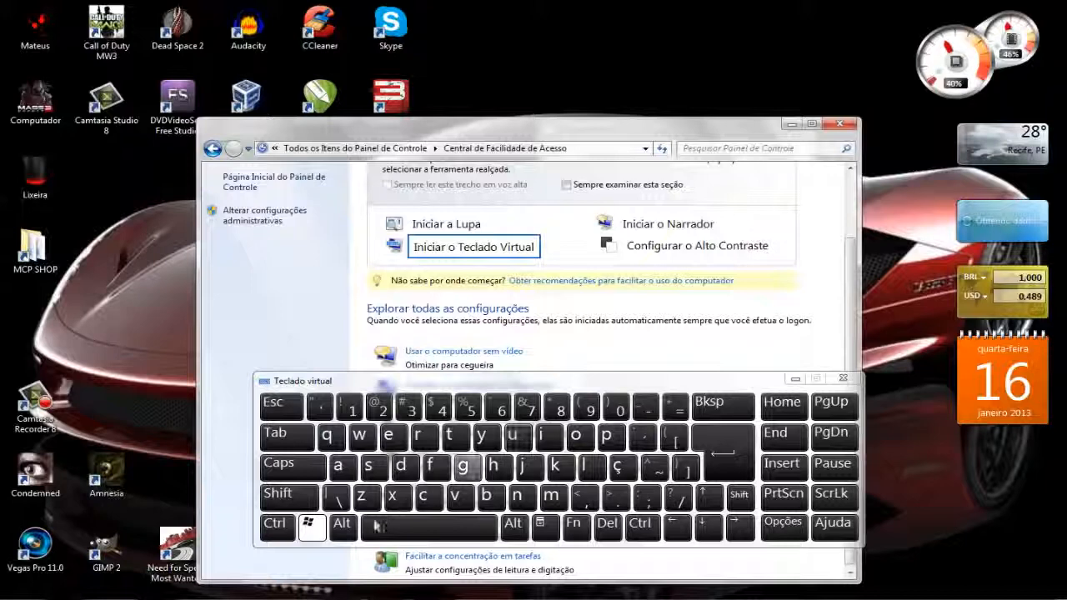
click(305, 531)
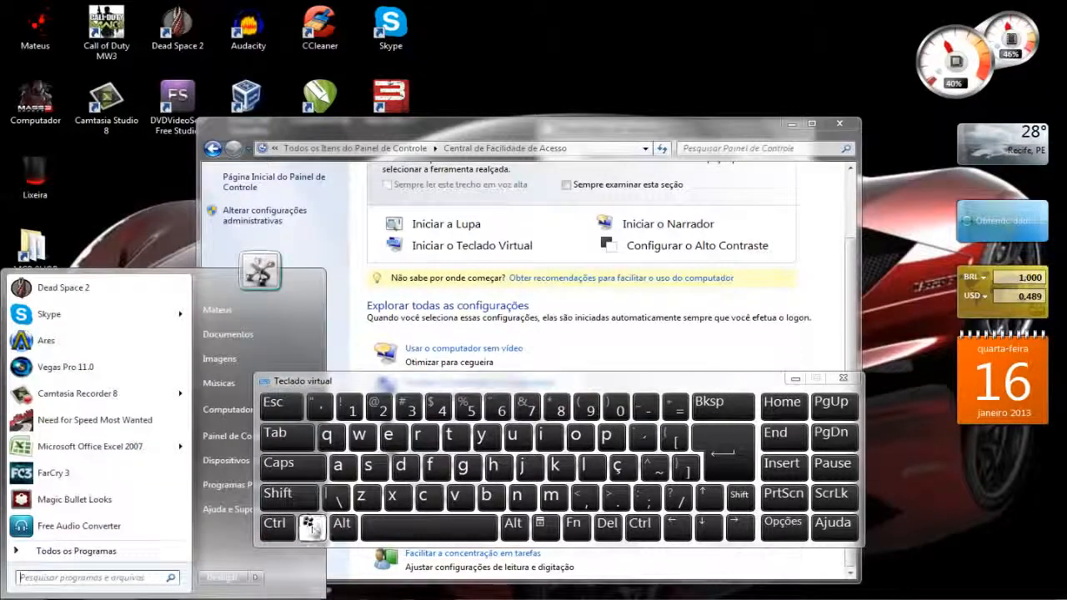
click(311, 527)
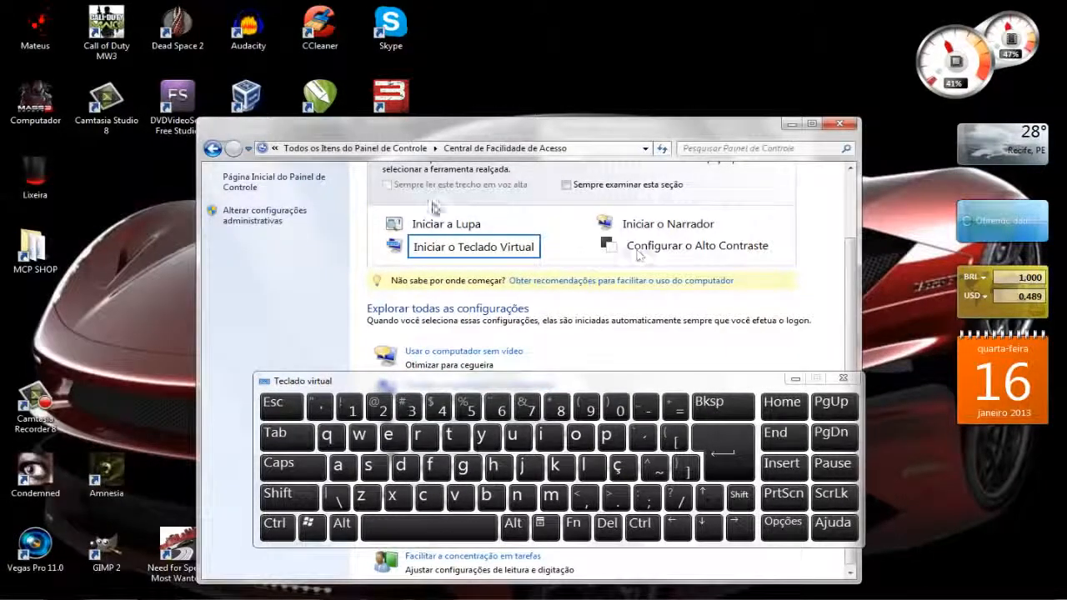
Step: Try out the Magnifier (Lupa) from the Ease of Access Center, and close both it and the on-screen keyboard
click(455, 225)
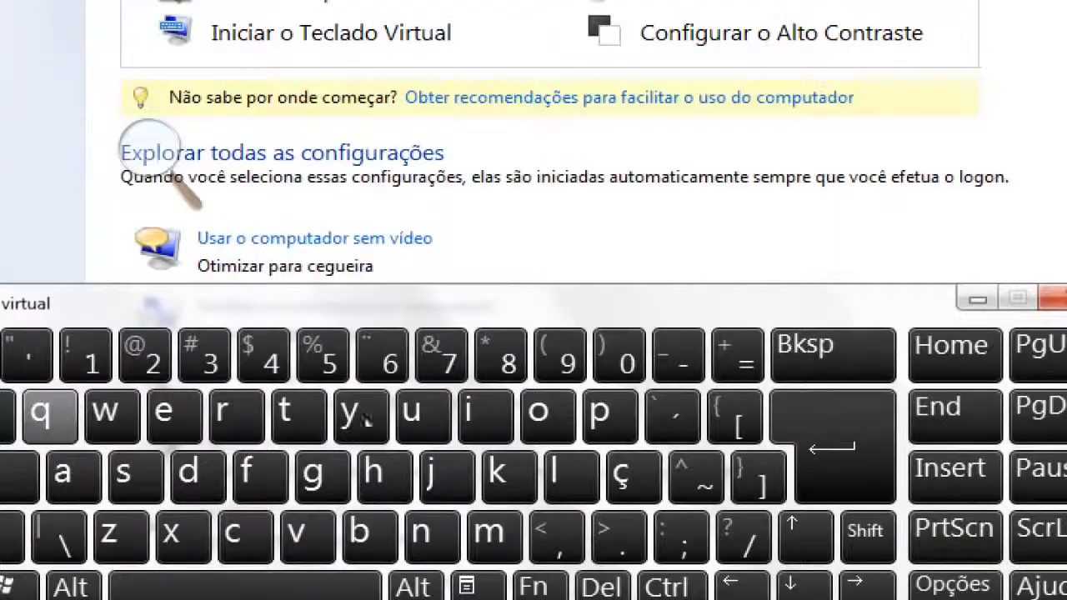
click(383, 306)
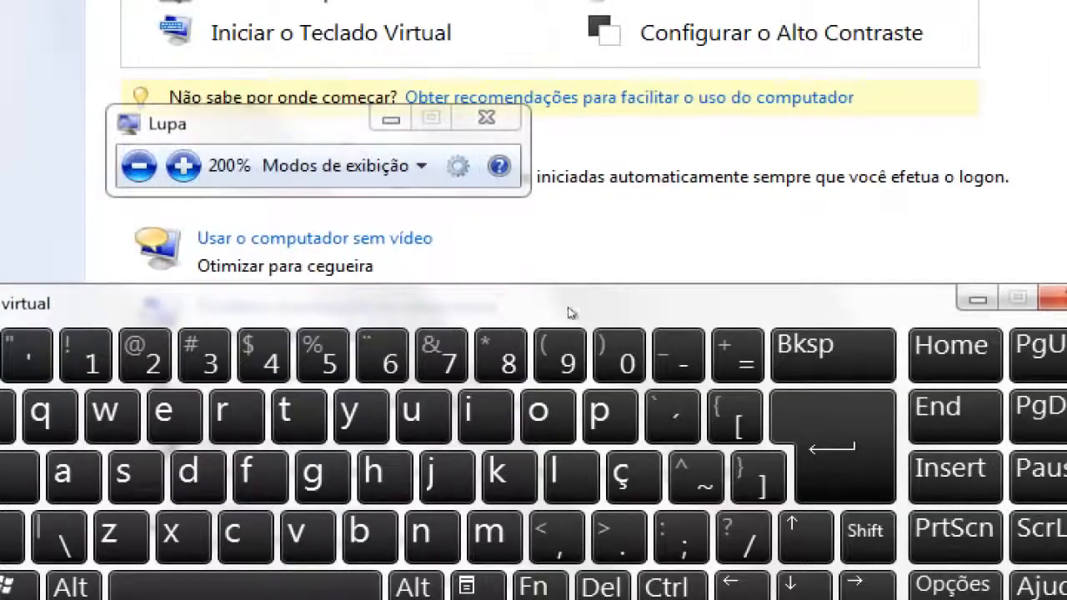
click(547, 292)
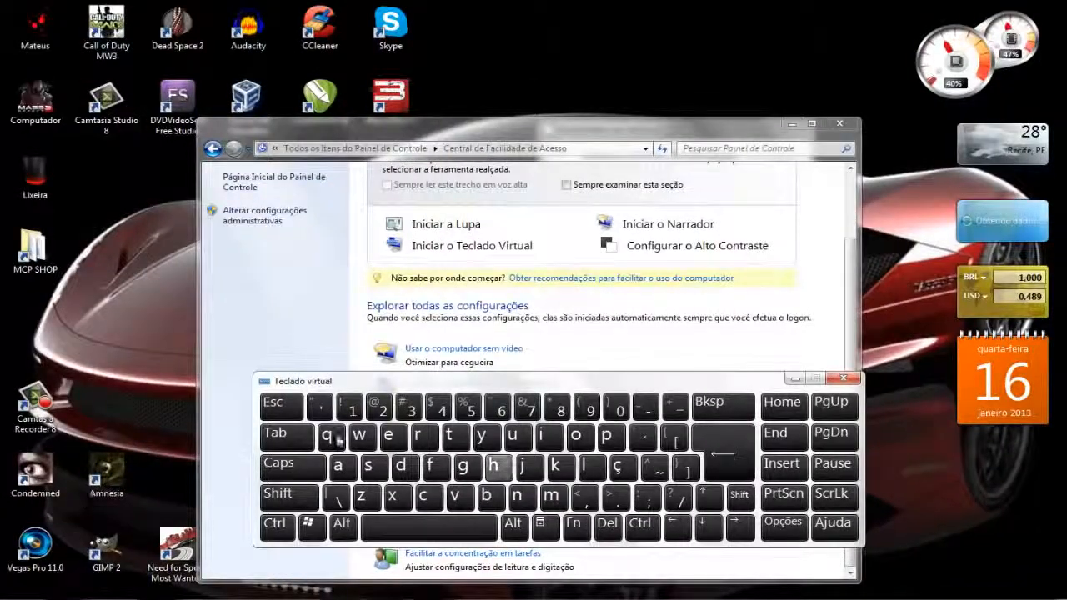
click(843, 378)
scroll(634, 331, up, 2)
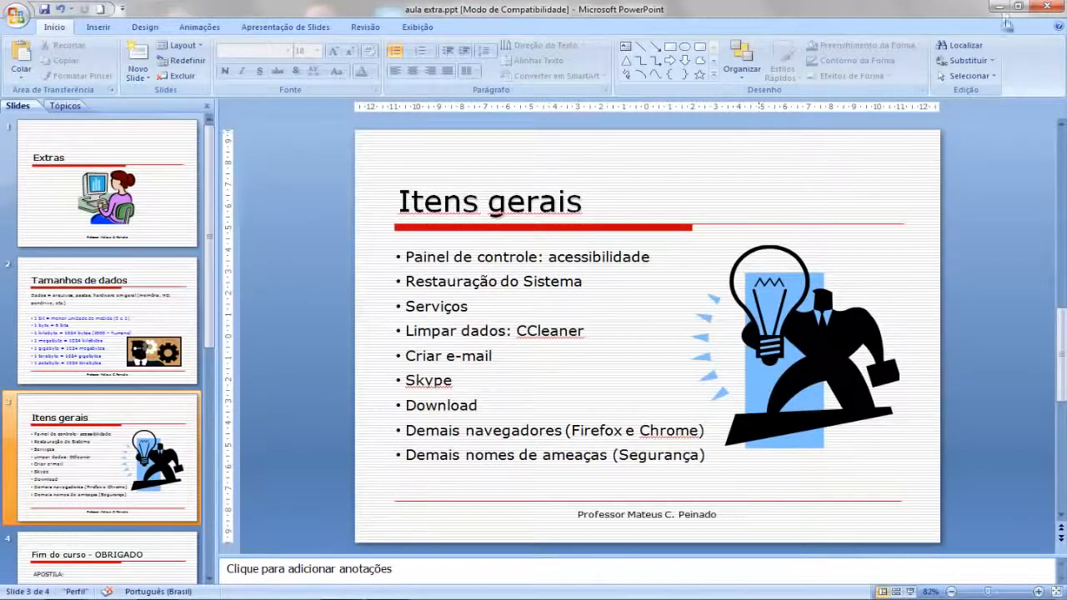
Step: Return from the Ease of Access Center to the full list of Control Panel items and open the Start menu
click(999, 6)
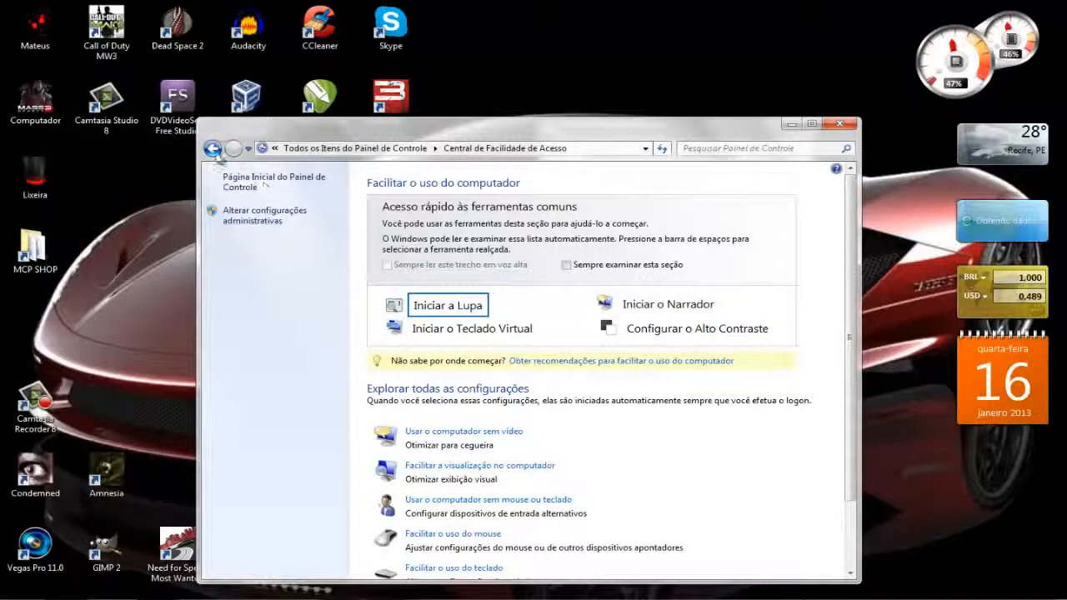
click(214, 150)
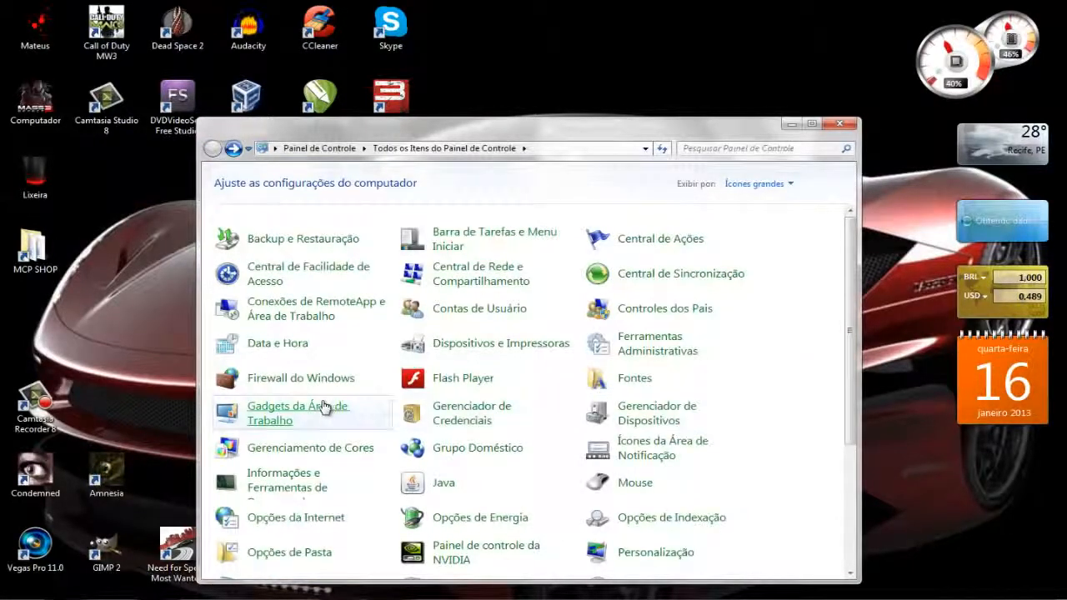
scroll(325, 450, down, 5)
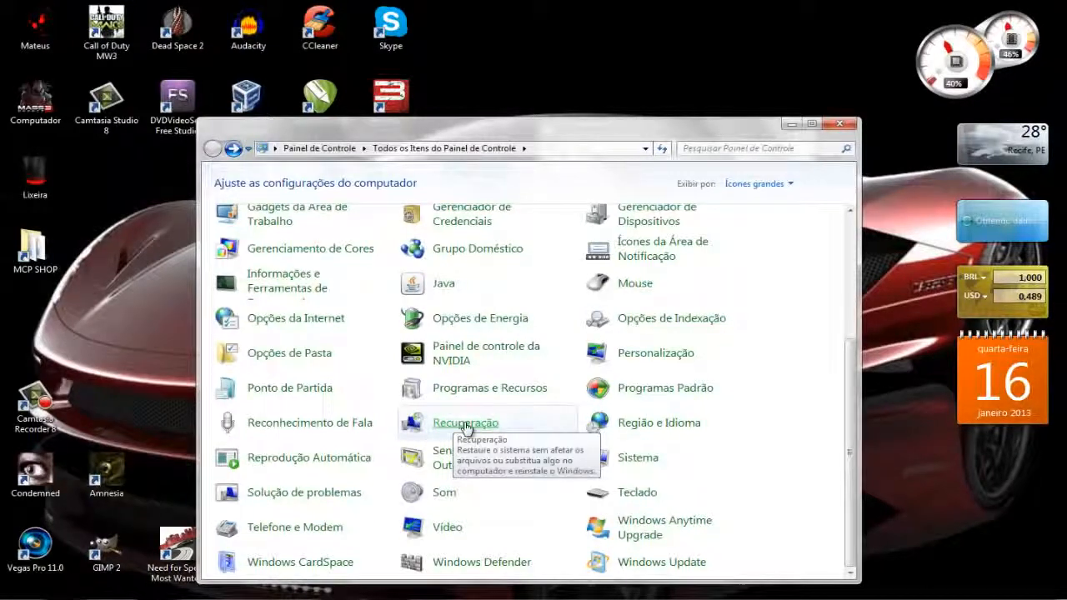
click(33, 591)
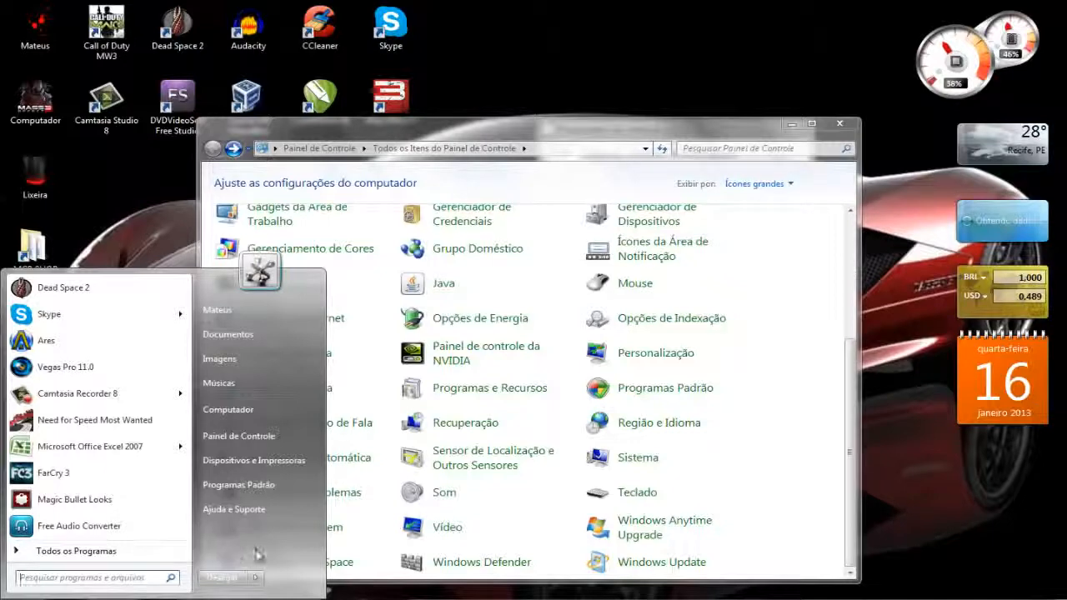
text(run)
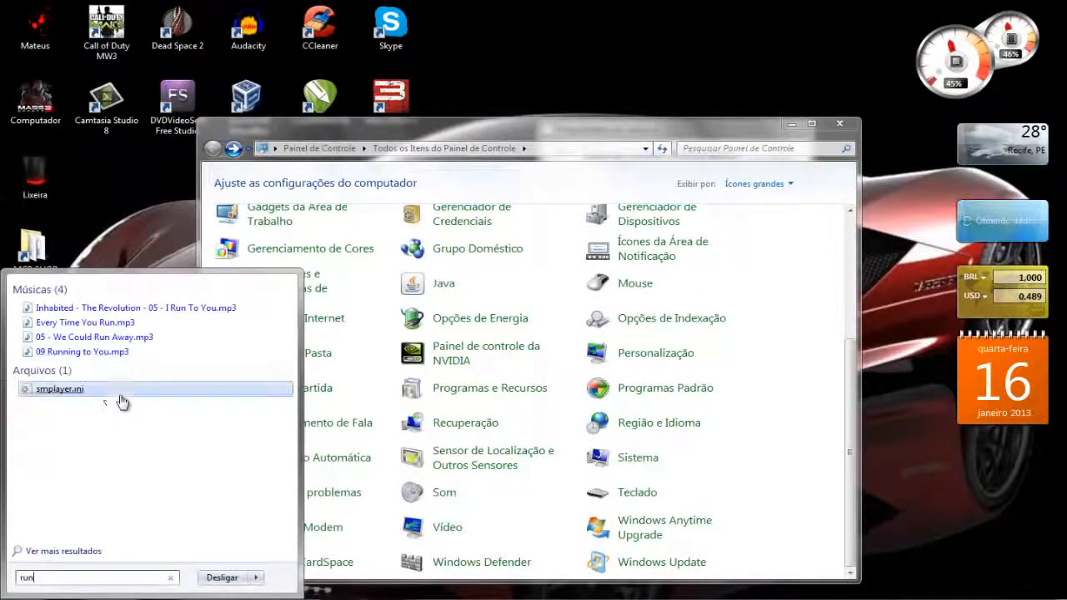
key(BackSpace)
key(BackSpace)
key(BackSpace)
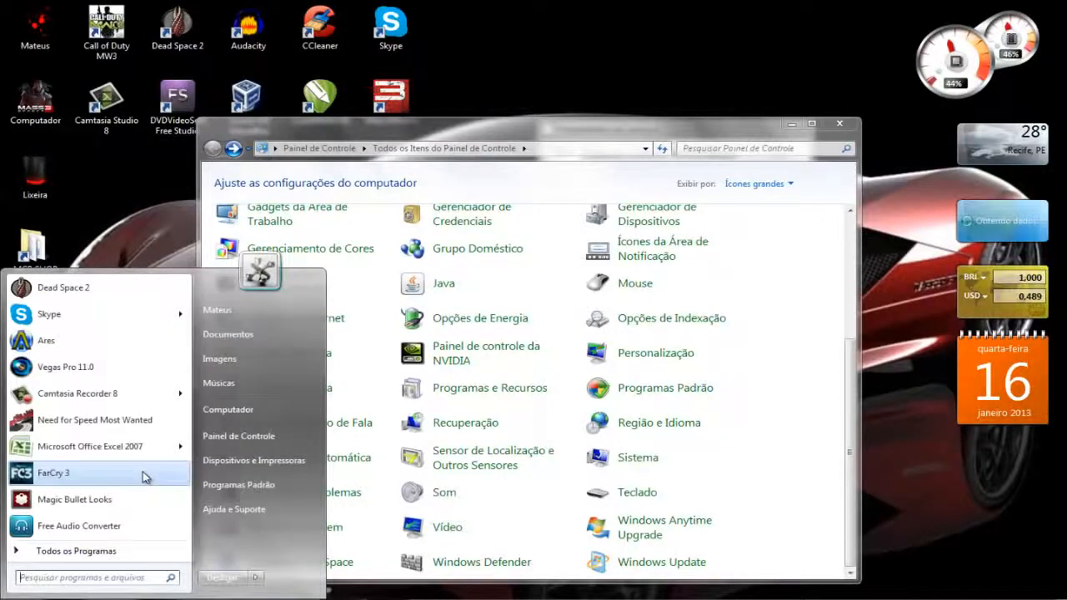
Step: Search the Start menu for "executar" and use the Run dialog to launch msconfig
text(executar)
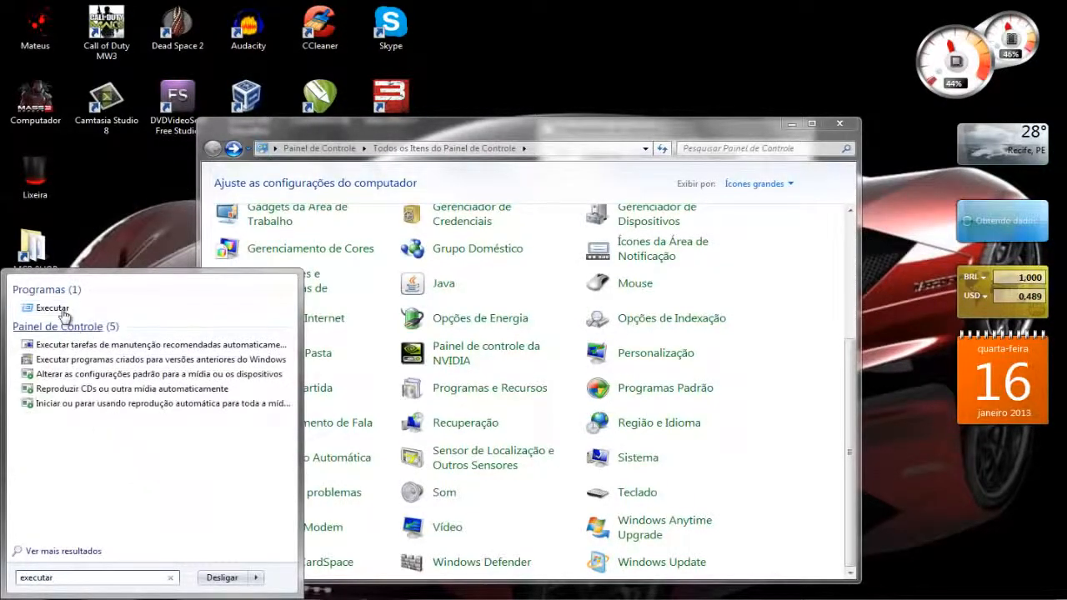
key(Return)
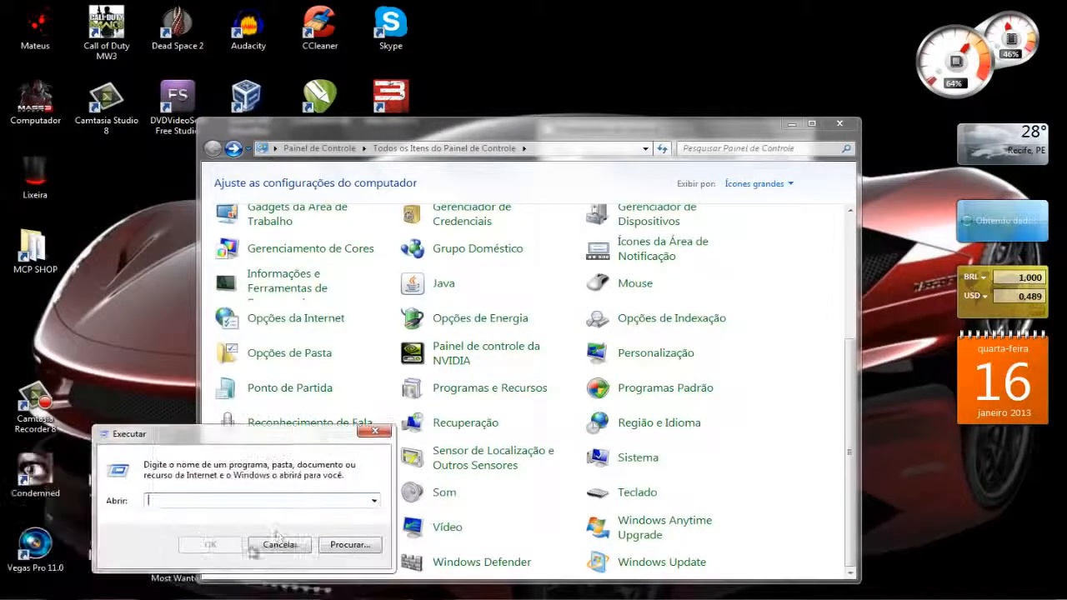
text(msconfig)
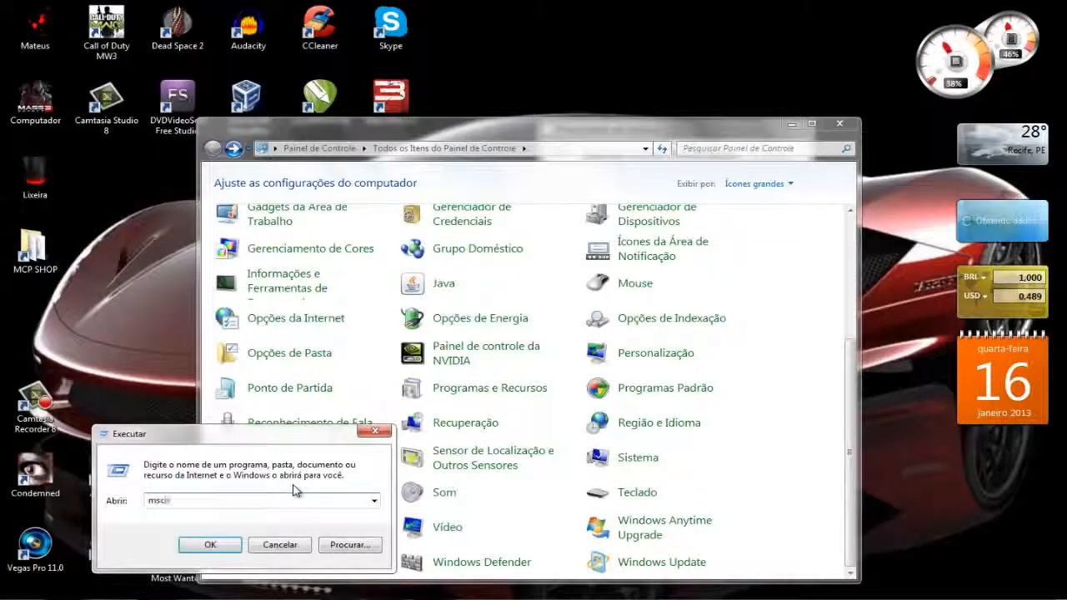
click(221, 548)
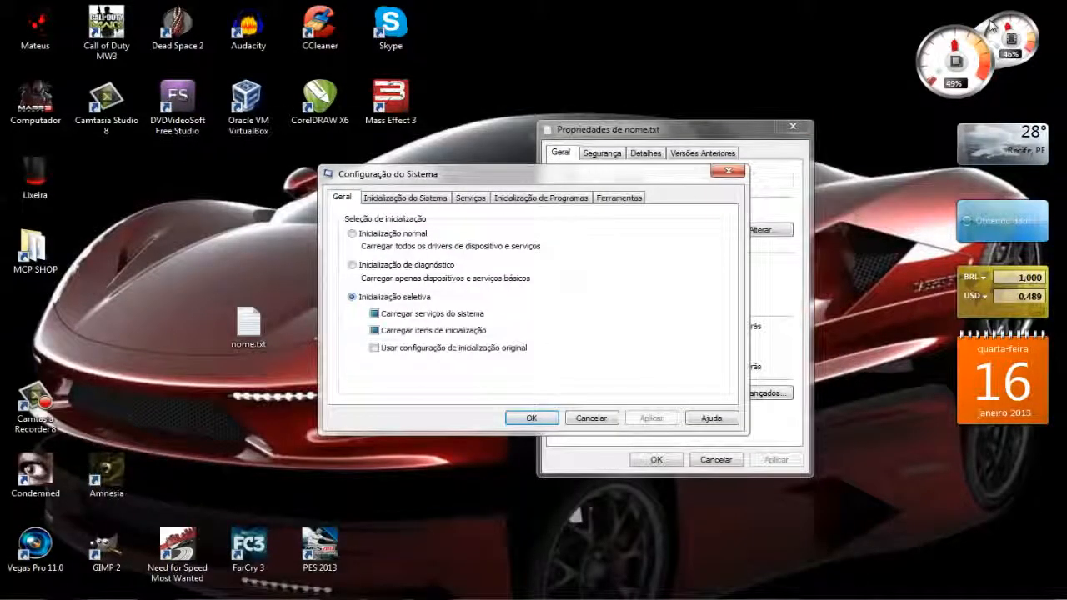
Step: Look through the System Configuration pages, including system boot, services and tools, and close the open dialogs
key(ctrl+Tab)
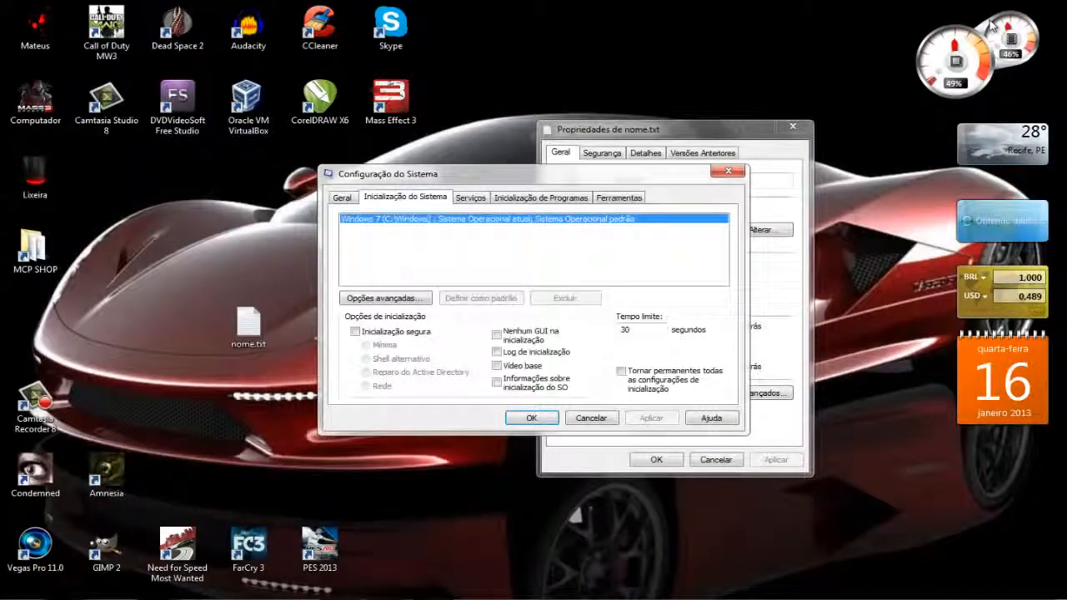
key(ctrl+shift+Tab)
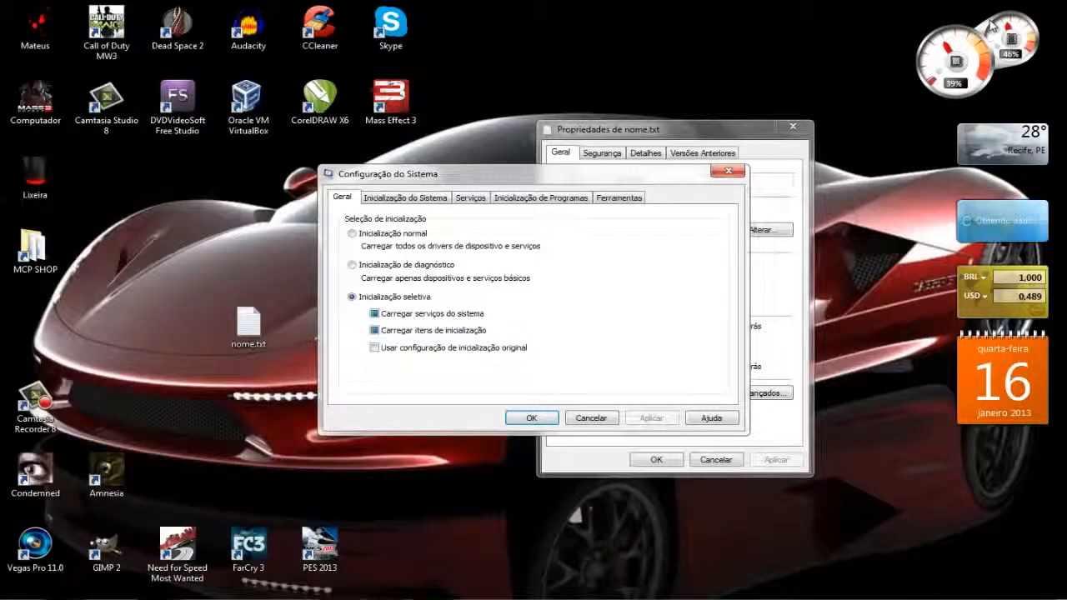
key(ctrl+shift+Tab)
key(ctrl+shift+Tab)
key(ctrl+shift+Tab)
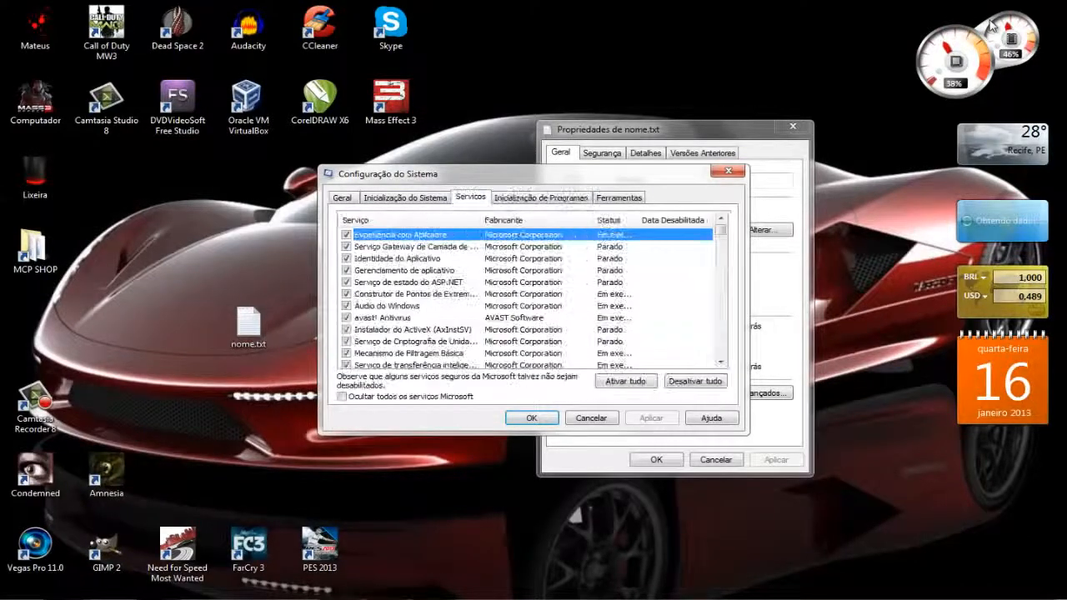
key(ctrl+shift+Tab)
key(ctrl+shift+Tab)
key(ctrl+shift+Tab)
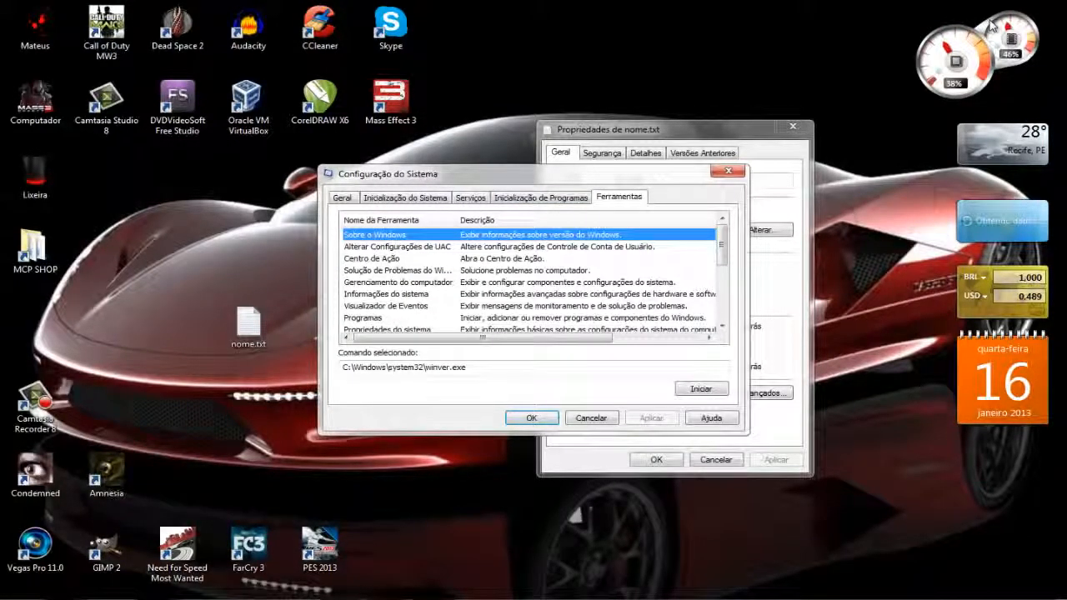
key(ctrl+Tab)
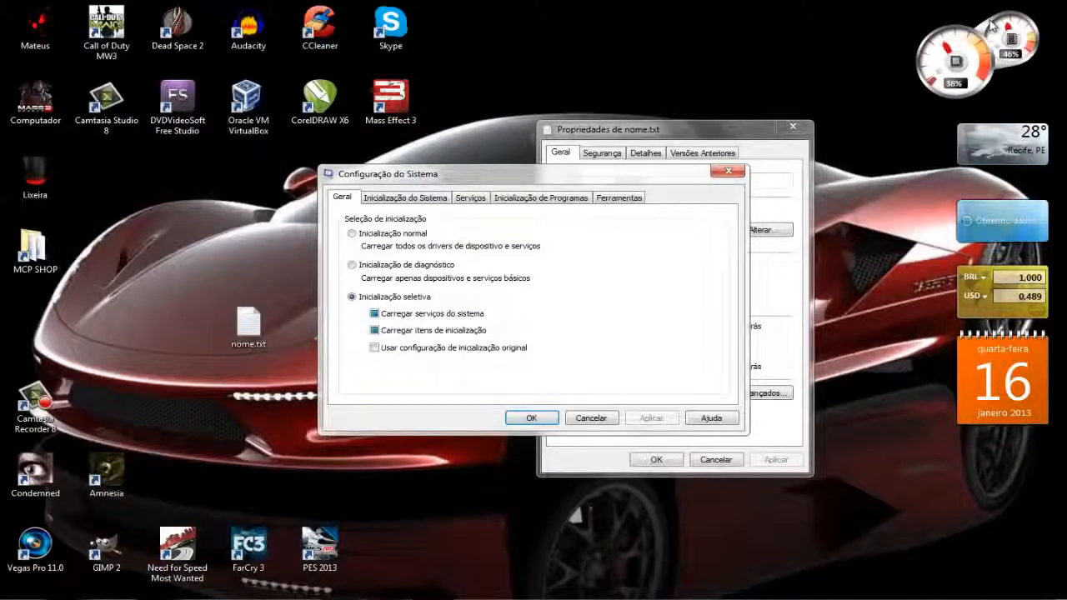
key(Return)
key(Return)
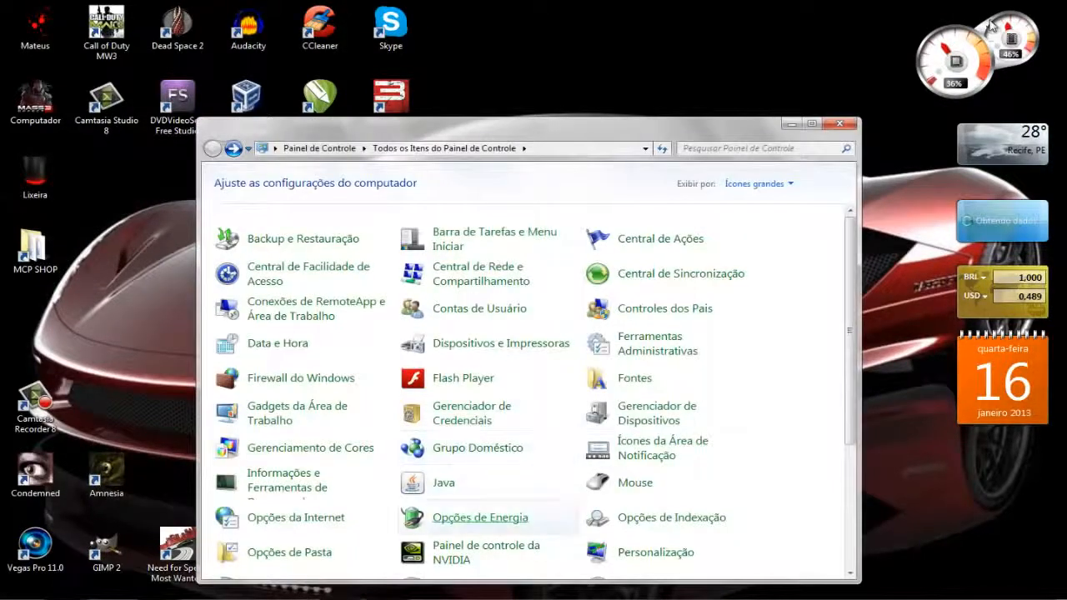
Step: Open System Restore through Recuperação in the Control Panel, and close the wizard and the Control Panel window
scroll(500, 452, down, 4)
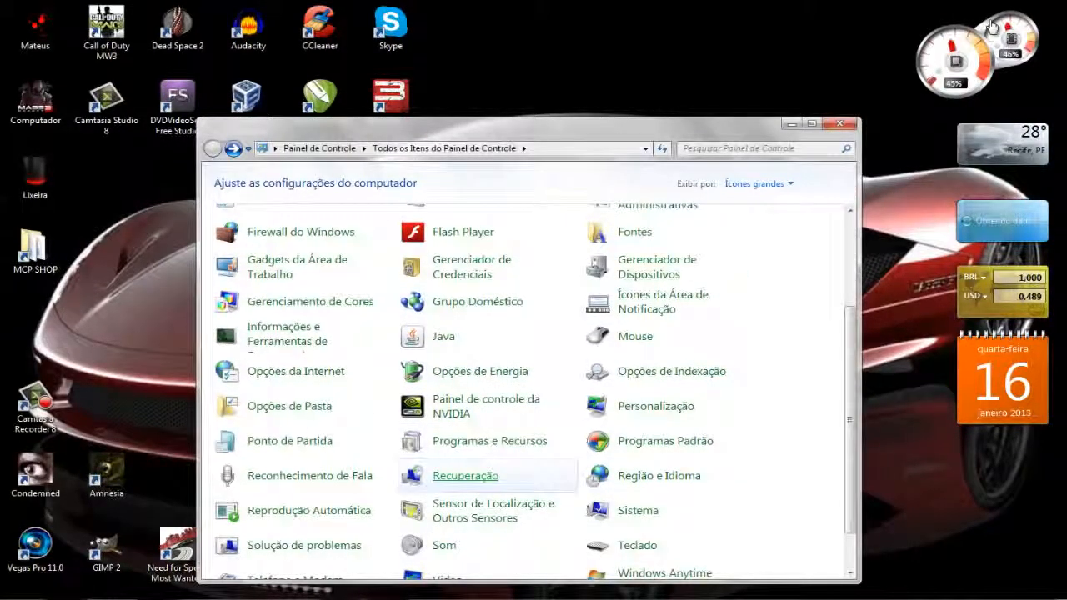
click(465, 476)
click(714, 276)
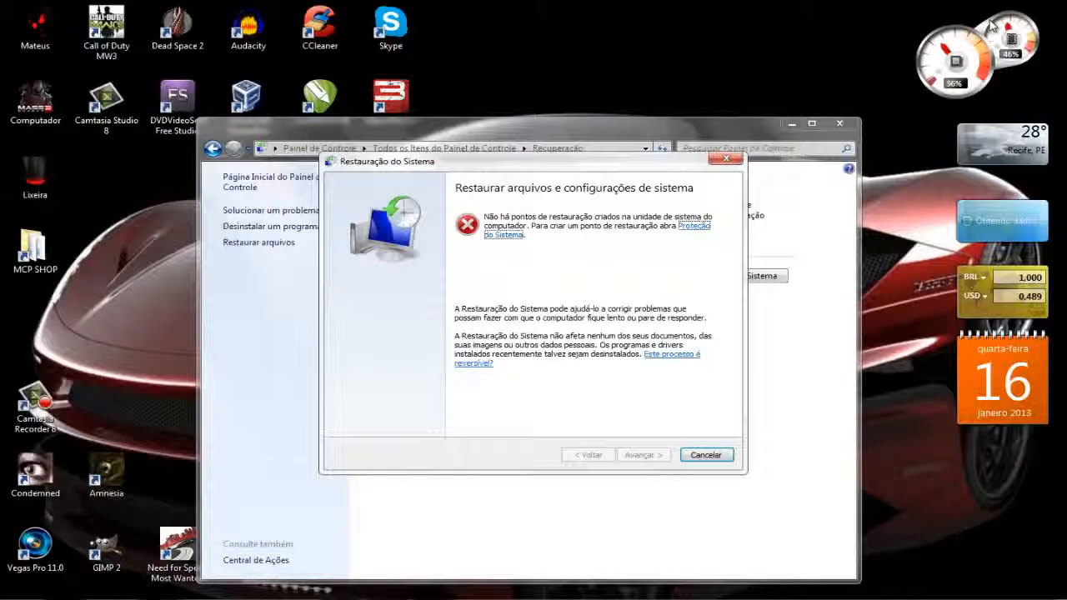
key(Escape)
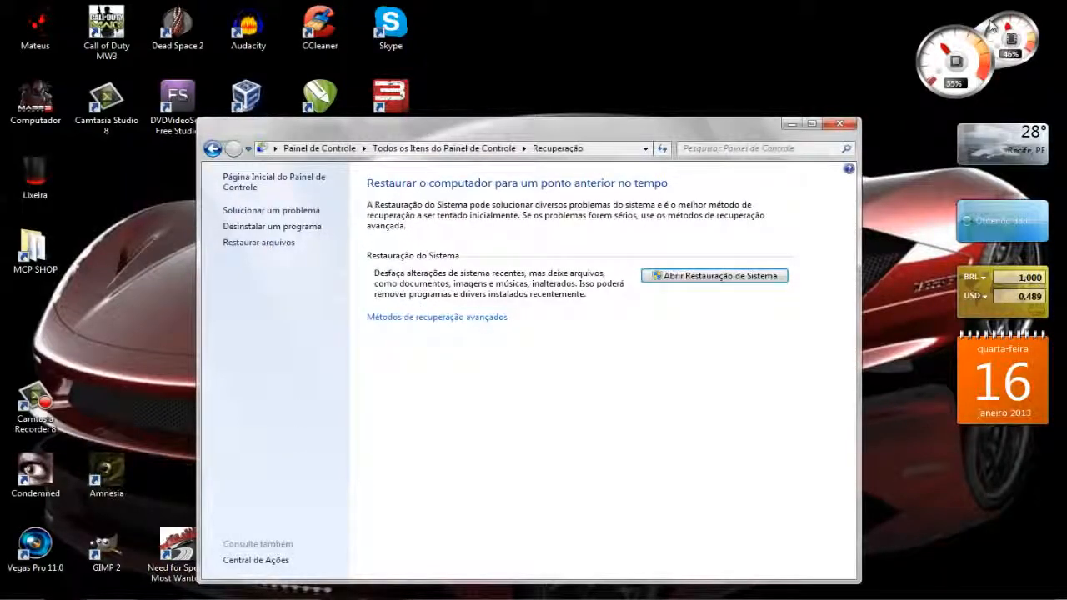
key(alt+F4)
Step: Switch to PowerPoint to check the "Itens gerais" slide of aula extra.ppt and return to the desktop
key(alt+Tab)
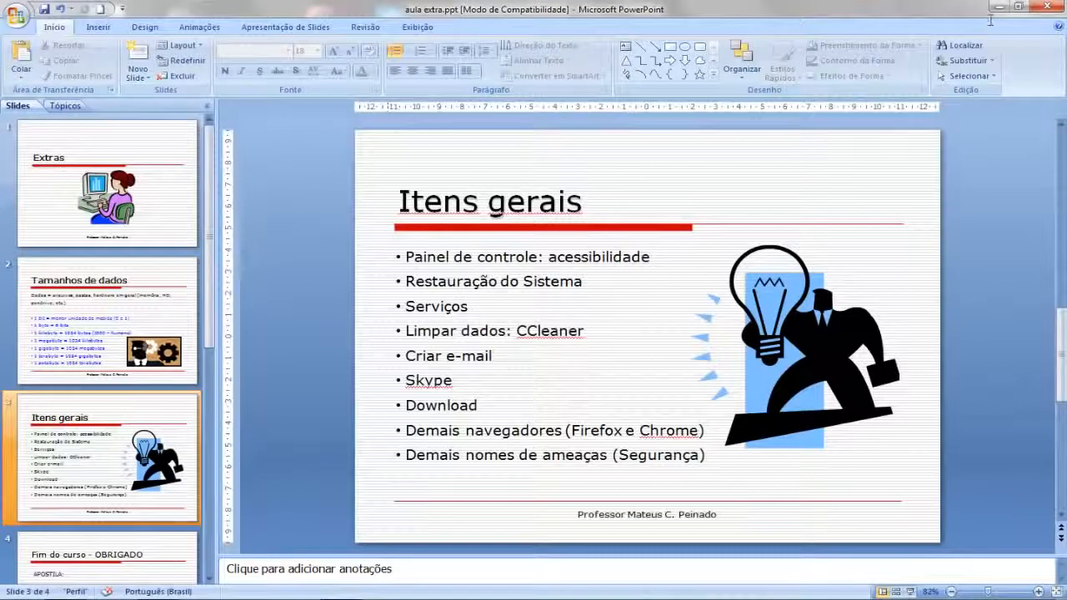
key(Left)
key(Left)
key(Left)
key(Left)
key(Left)
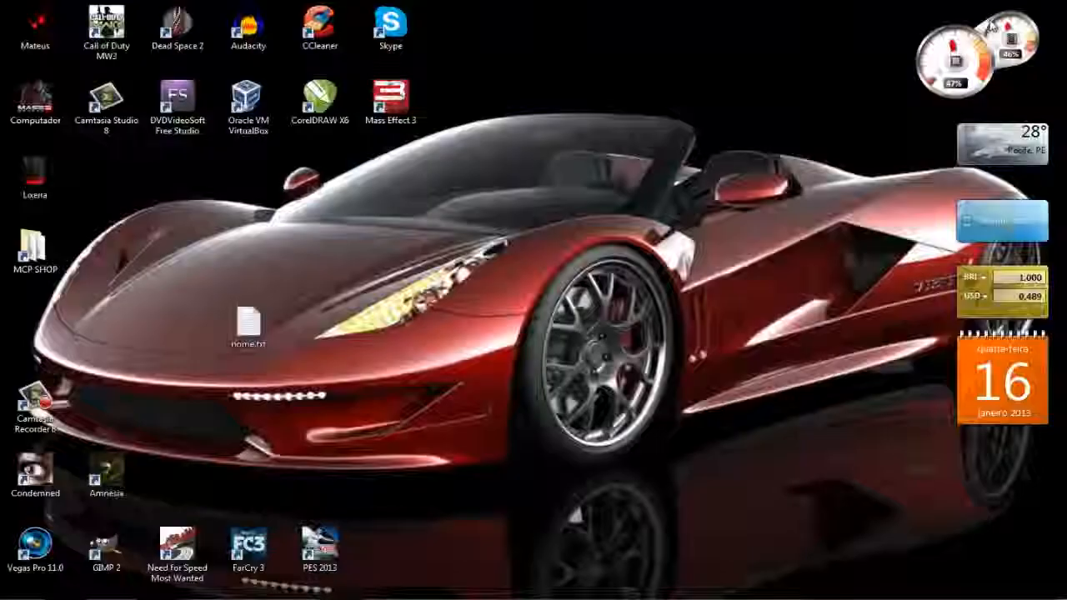
Step: Open the Windows Task Manager, move it to the middle of the desktop, and select POWERPNT.EXE among the processes
key(ctrl+shift+Escape)
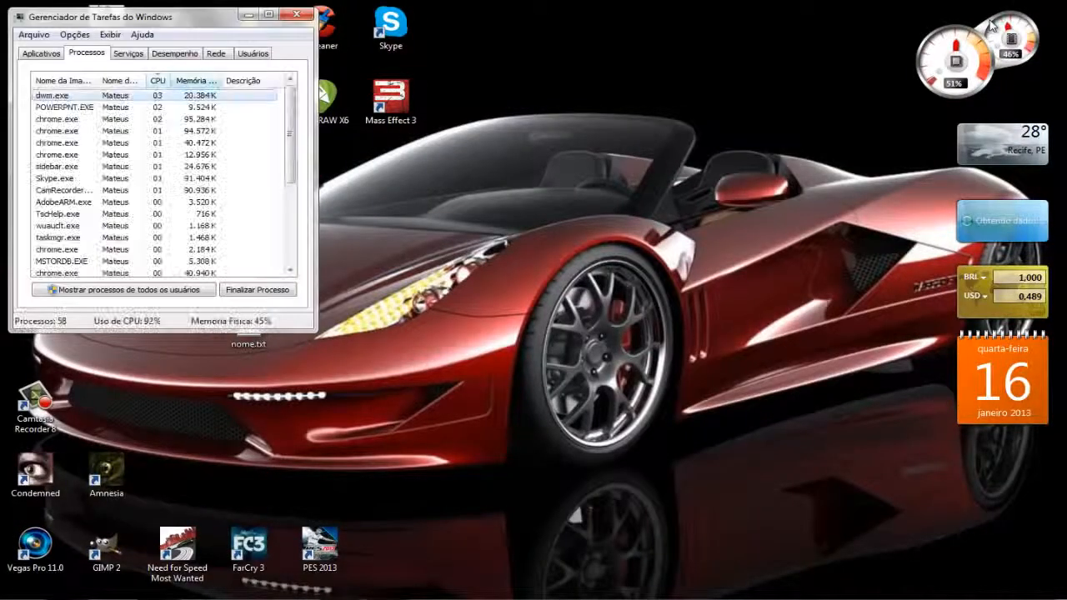
drag(188, 15, 645, 112)
key(ctrl+Tab)
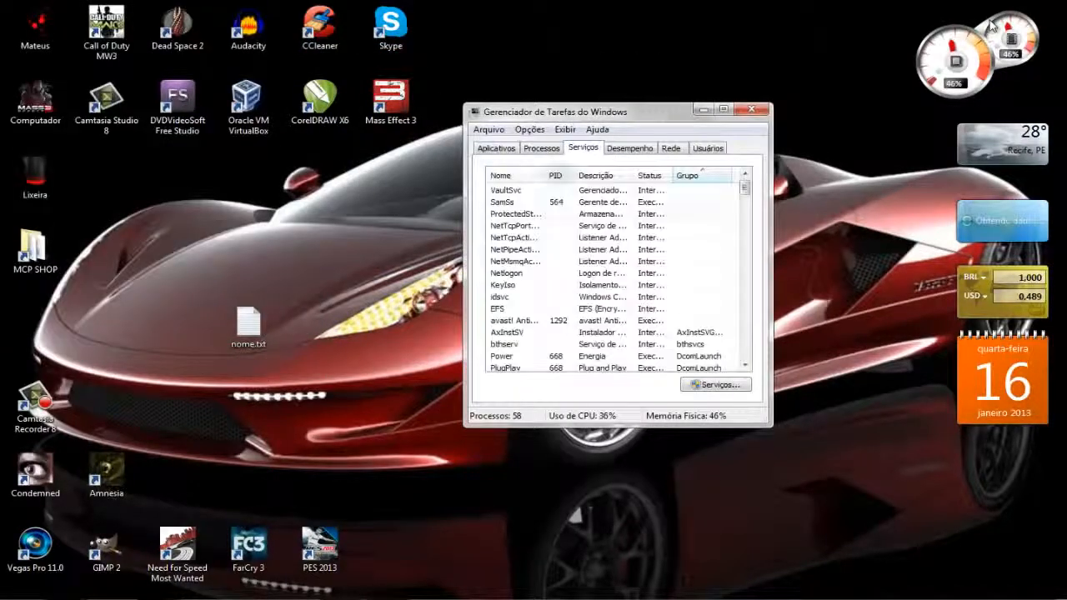
key(ctrl+shift+Tab)
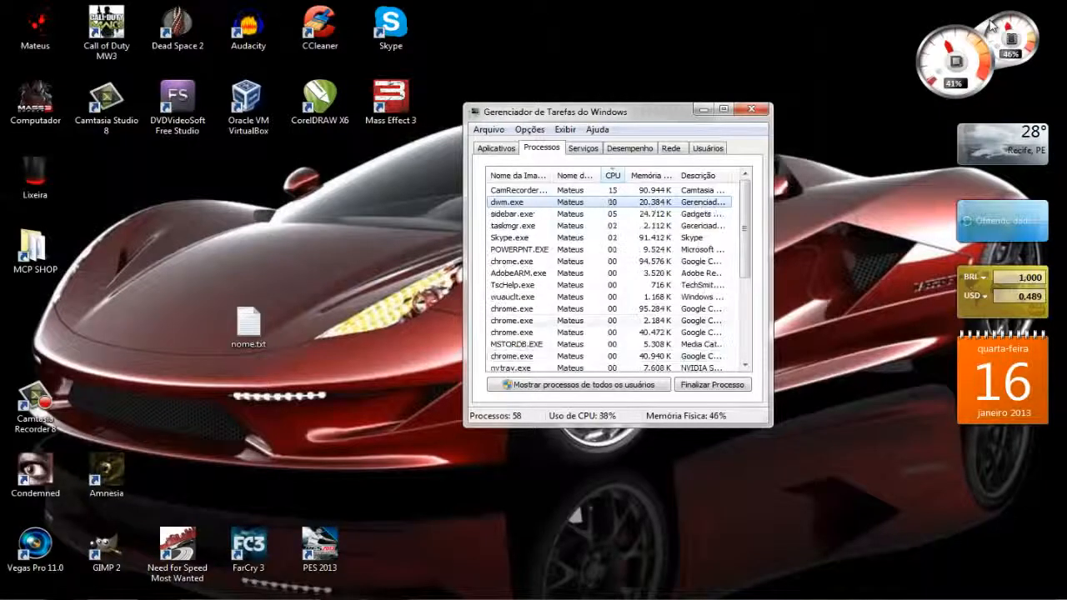
key(p)
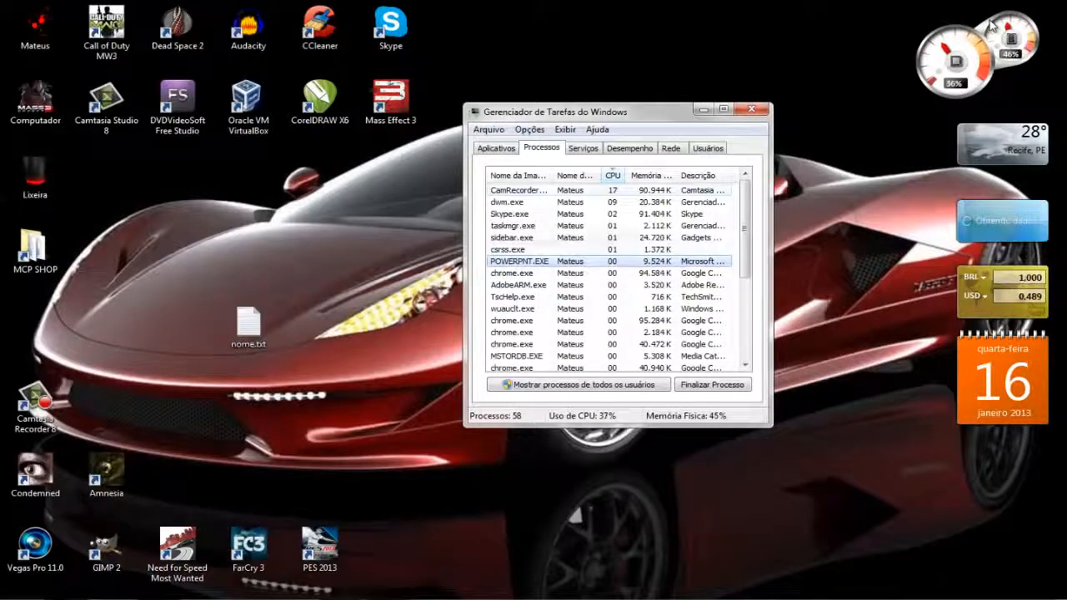
Step: Sort the processes by image name and examine the nvvsvc.exe and nvxdsync.exe entries
scroll(990, 26, down, 10)
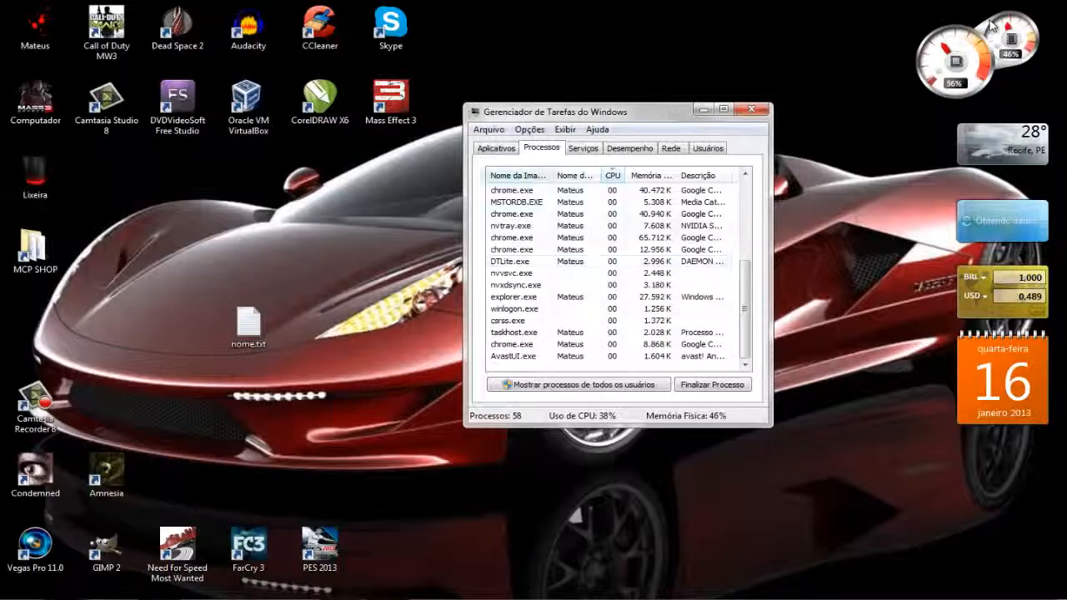
click(519, 176)
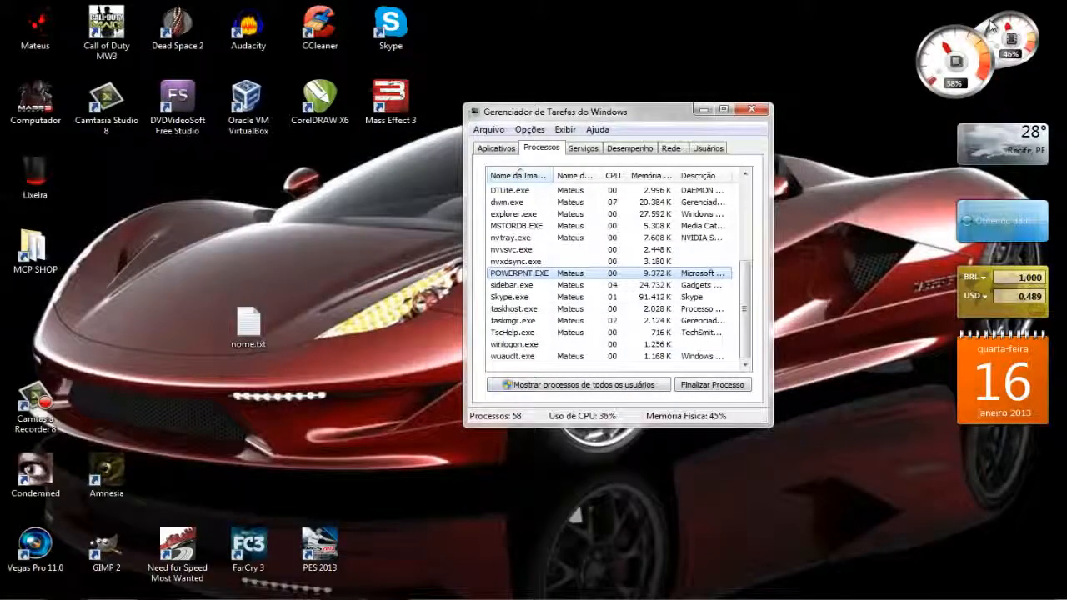
key(Up)
key(Up)
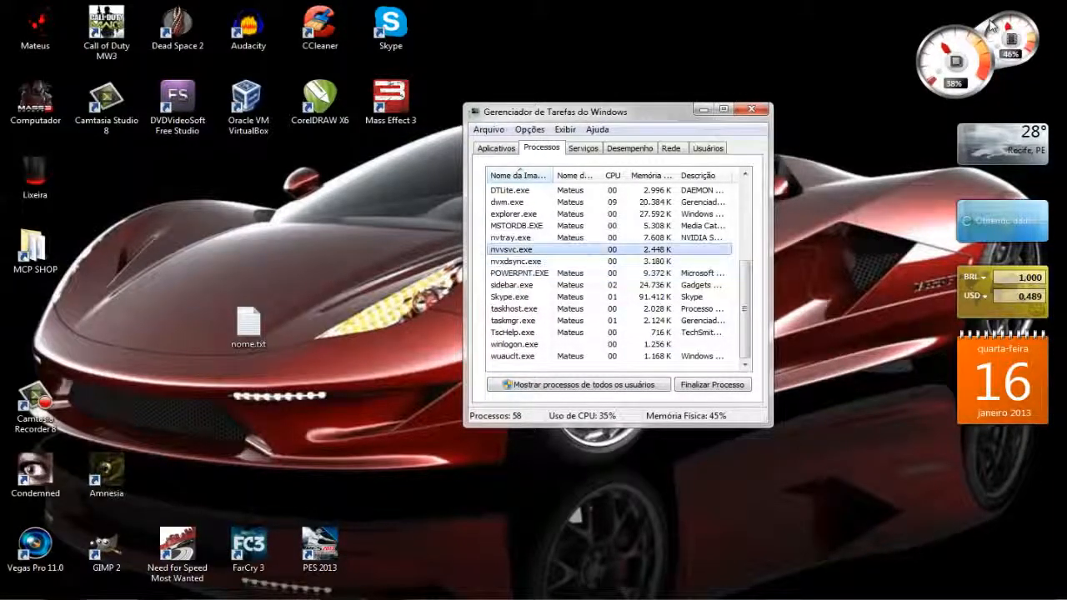
key(Down)
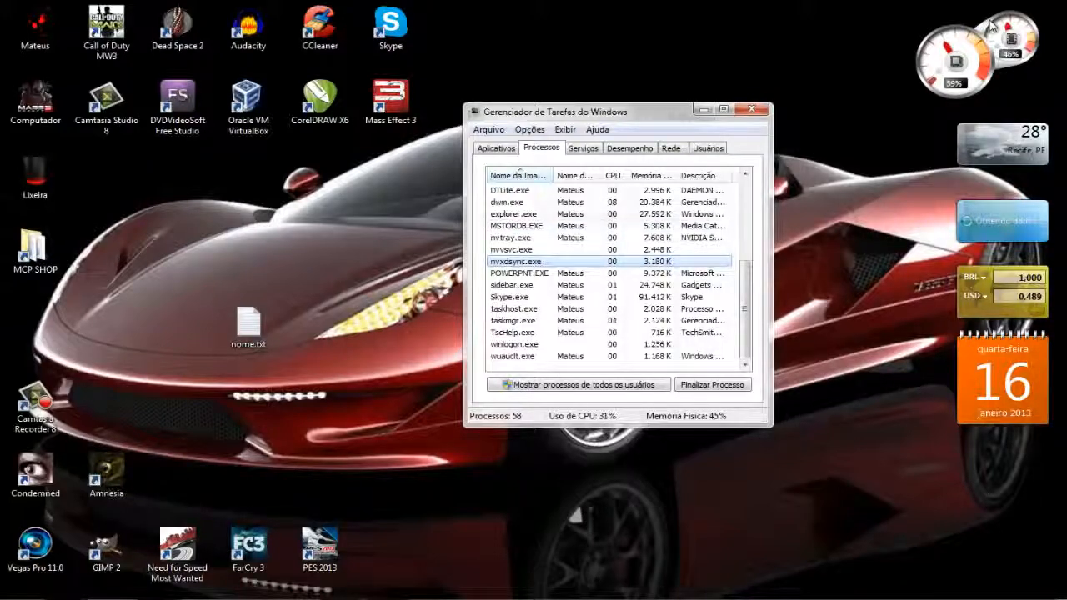
Step: Step through the process entries from explorer.exe to nvtray.exe and back up to DTLite.exe
key(e)
key(Down)
key(Down)
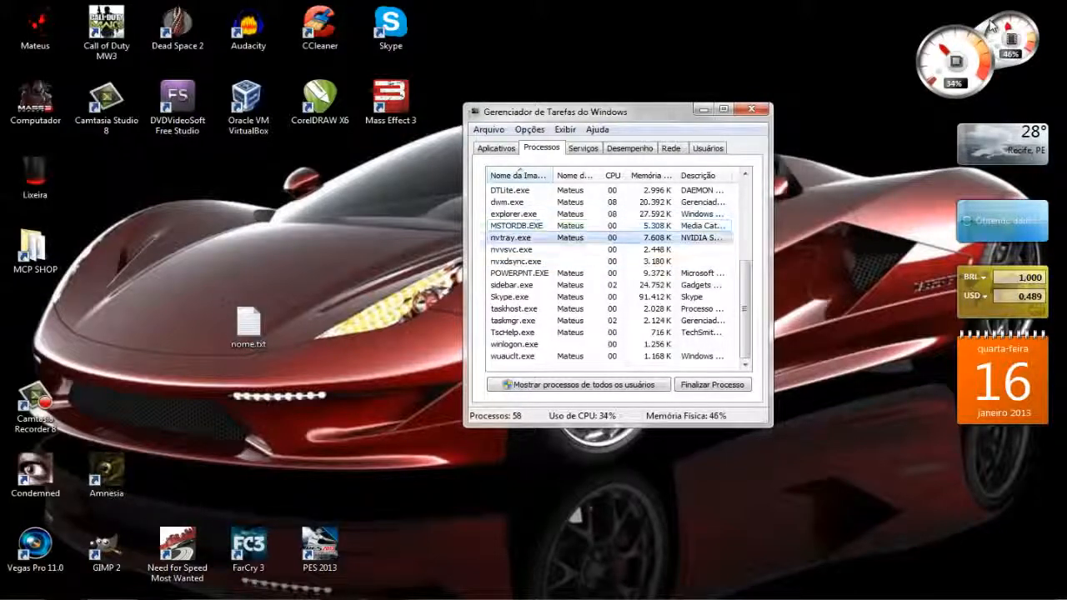
key(Up)
key(Up)
key(Up)
key(Up)
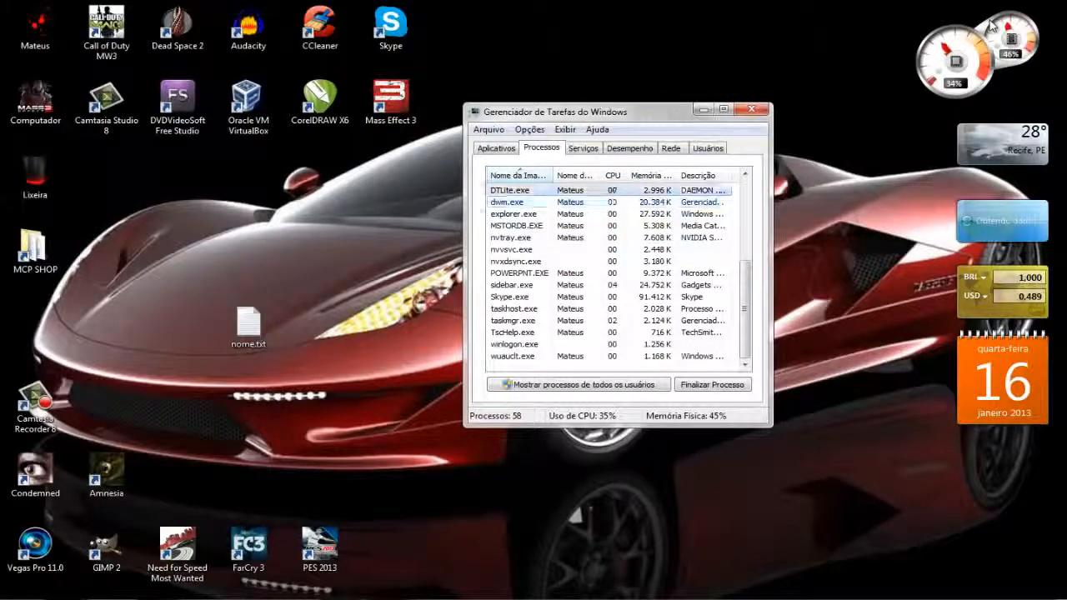
Step: Check AvastUI.exe and AdobeARM.exe among the processes and close the Task Manager
scroll(612, 238, up, 4)
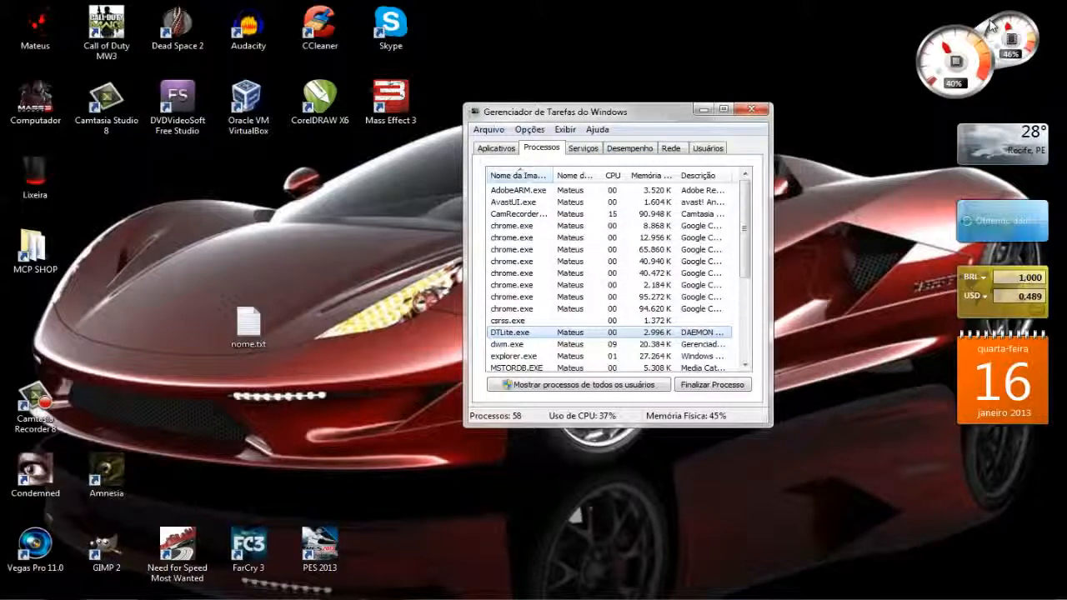
click(613, 202)
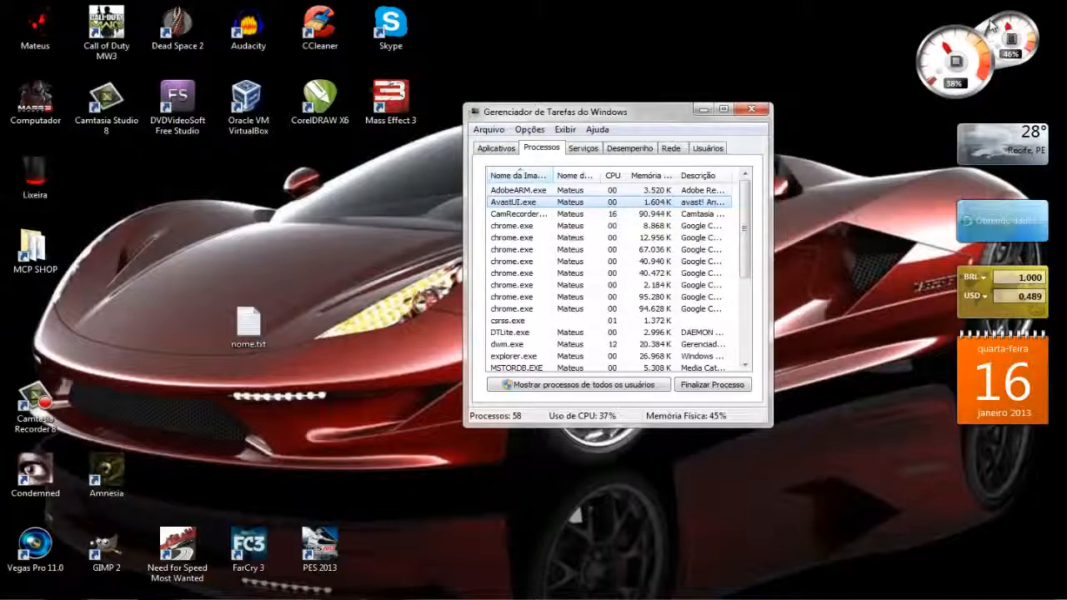
click(602, 190)
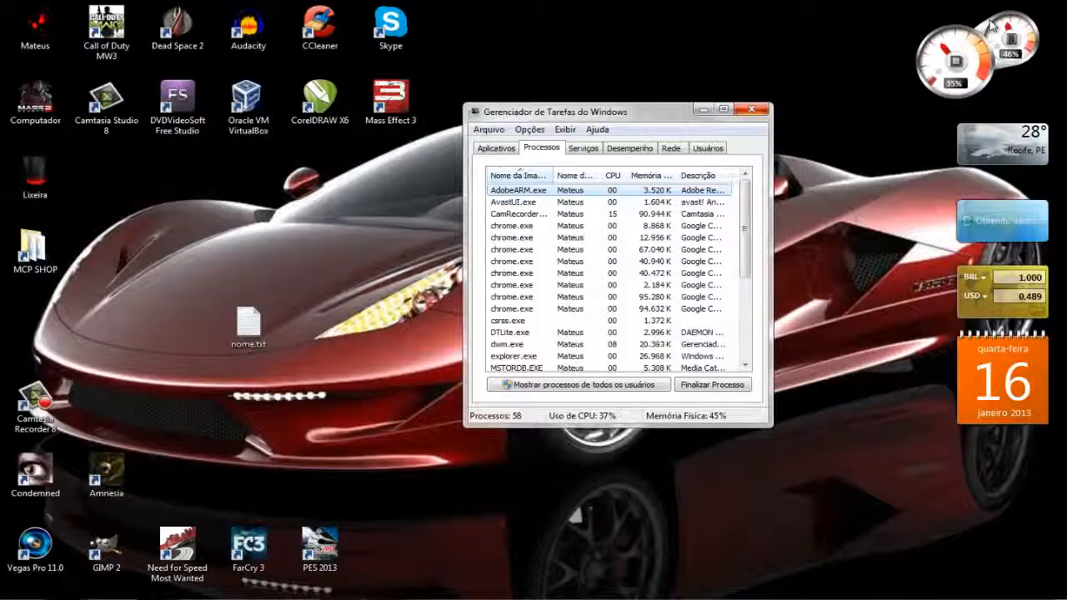
click(751, 109)
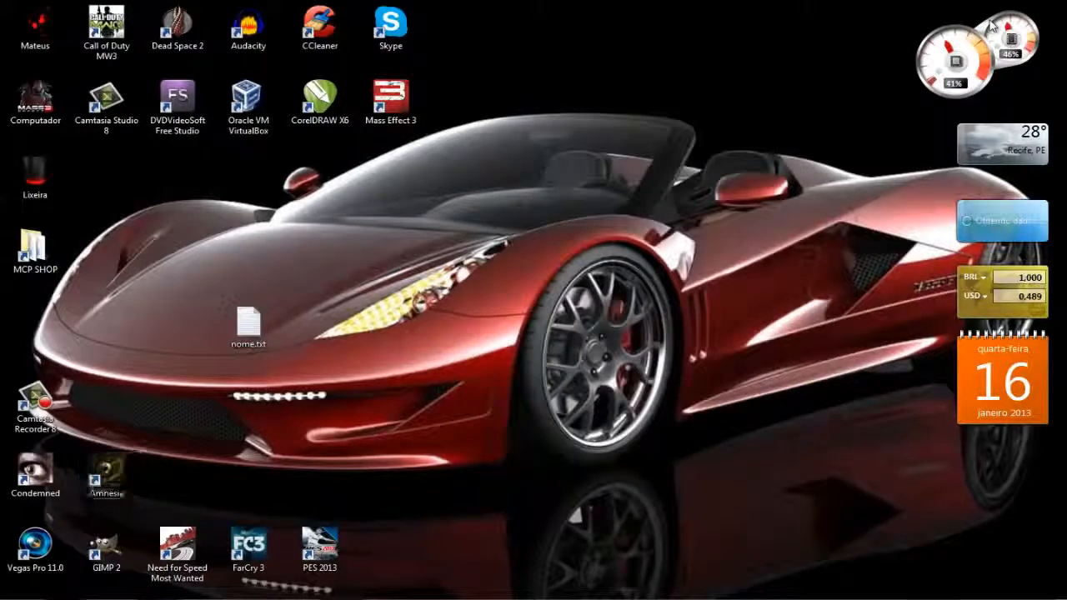
Step: Open Computer Management (Gerenciar) for Computador and maximize its window
key(super)
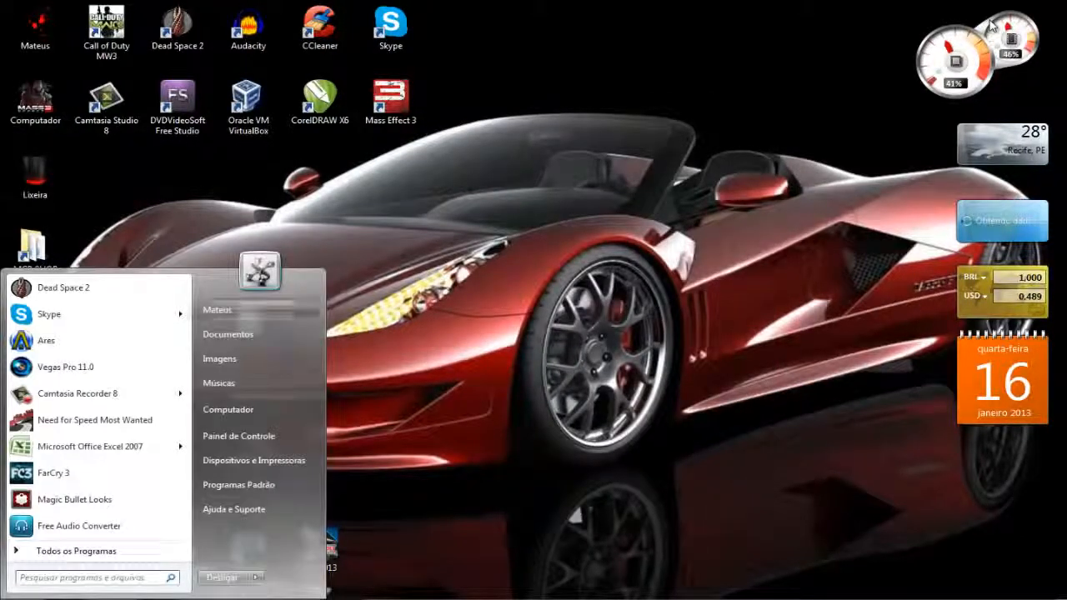
right_click(230, 415)
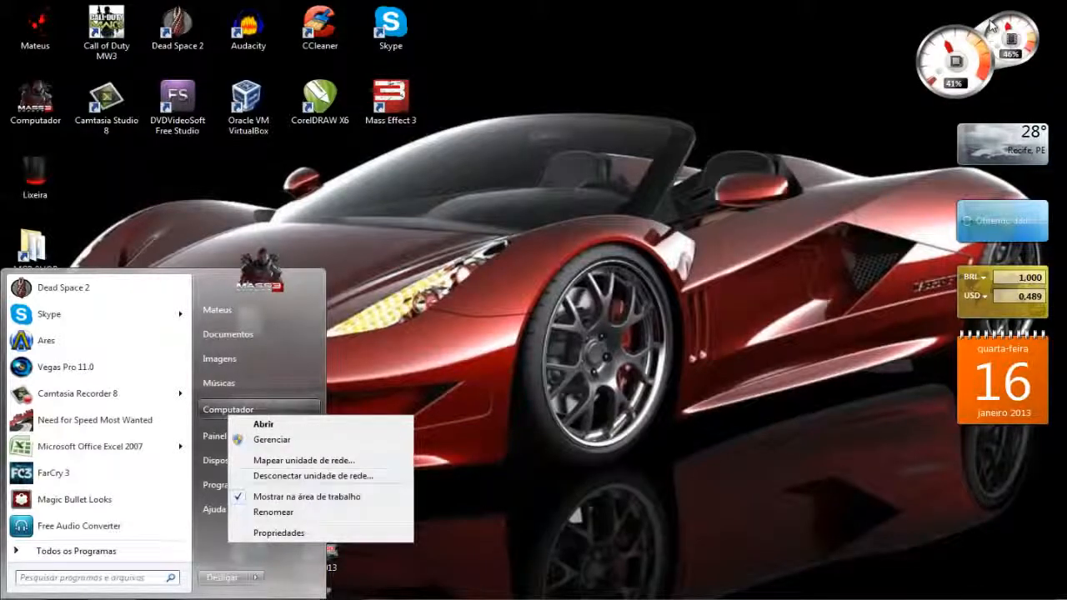
key(Escape)
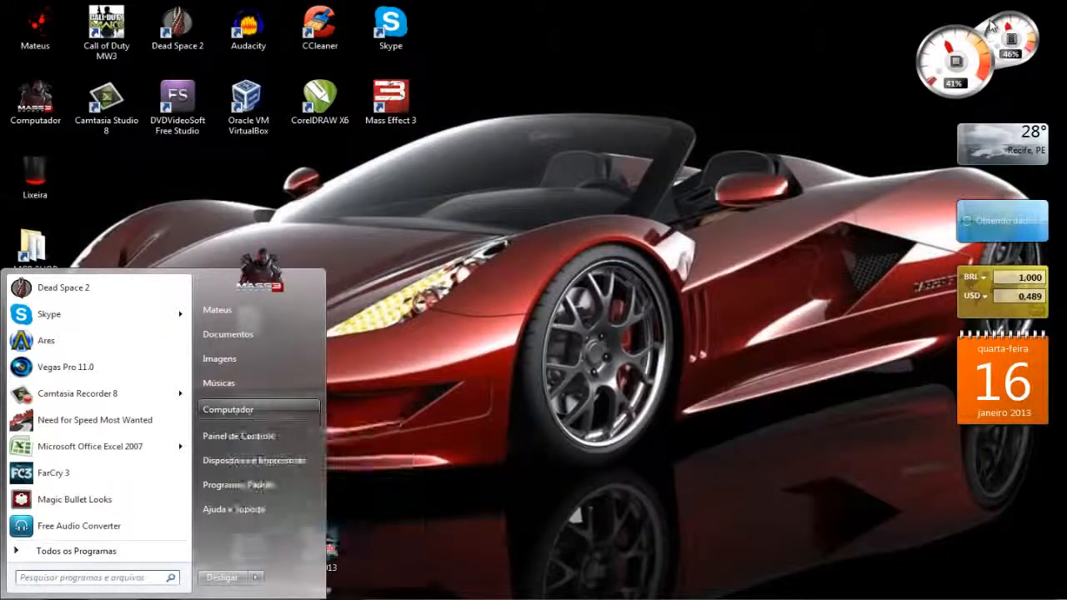
key(Escape)
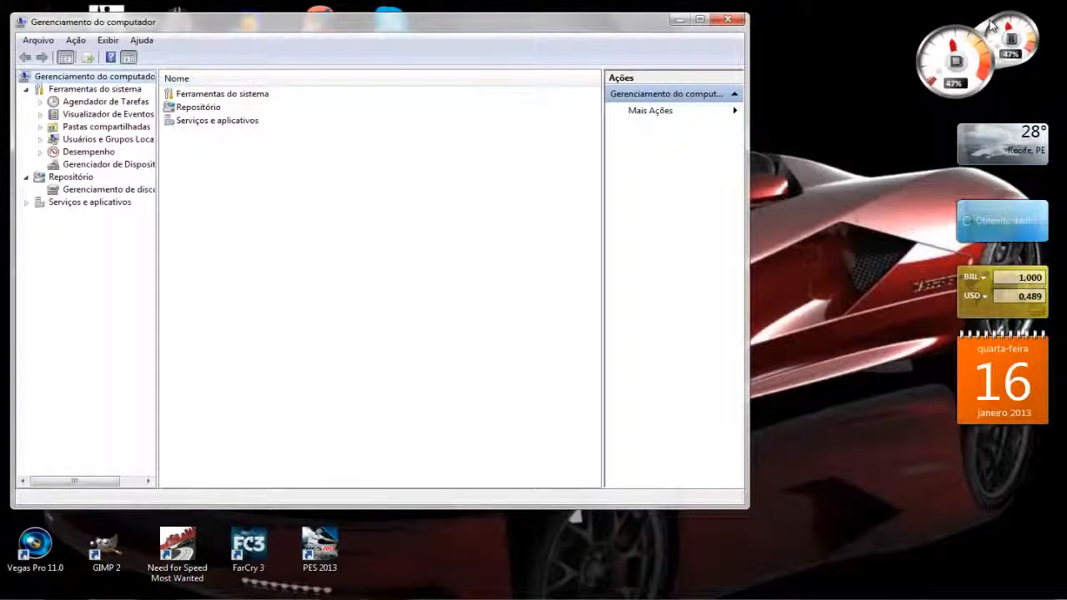
drag(358, 22, 485, 24)
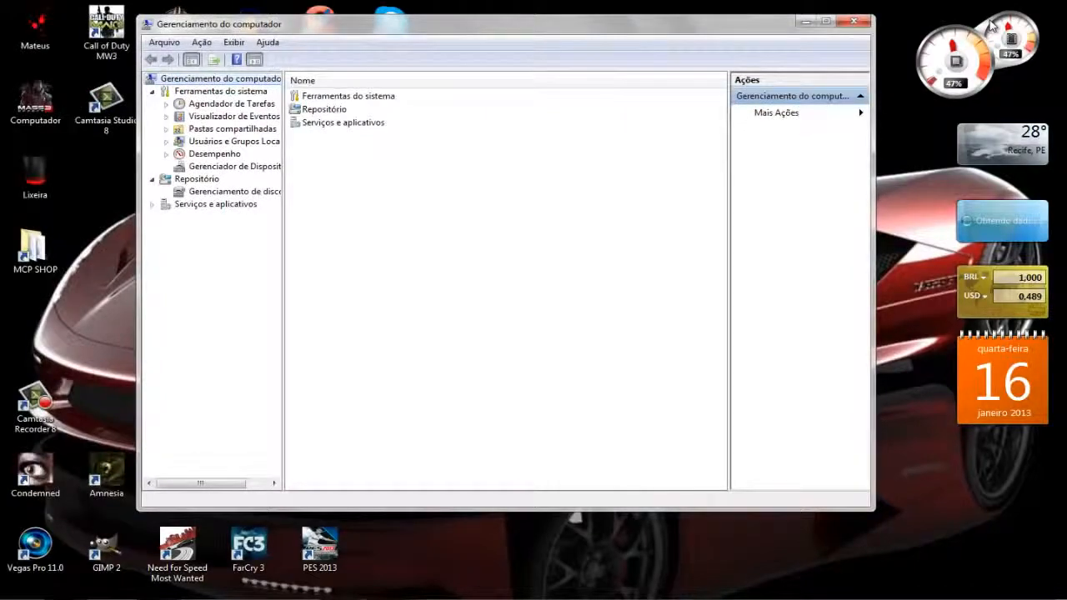
click(826, 22)
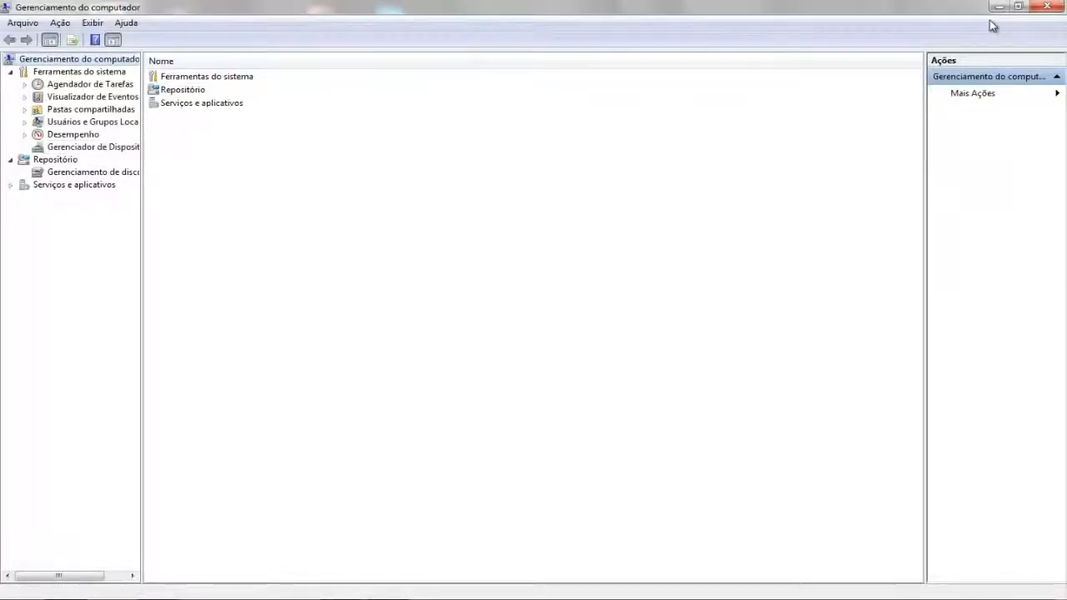
Step: Display Serviços under Serviços e aplicativos, widen the Nome column and sort the services by Status with the started ones first
click(10, 185)
click(62, 196)
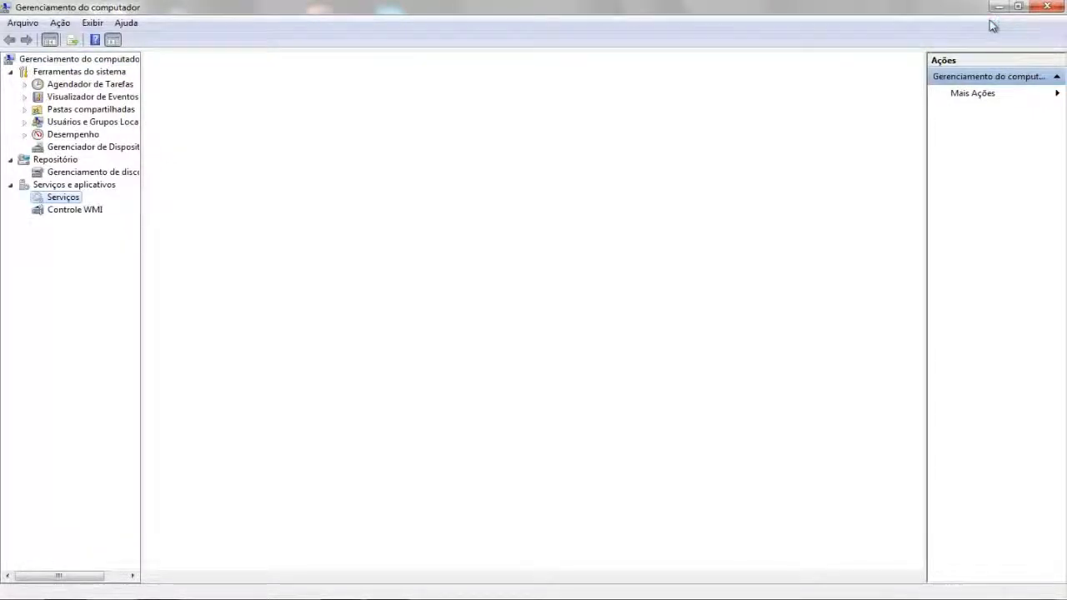
drag(398, 87, 536, 87)
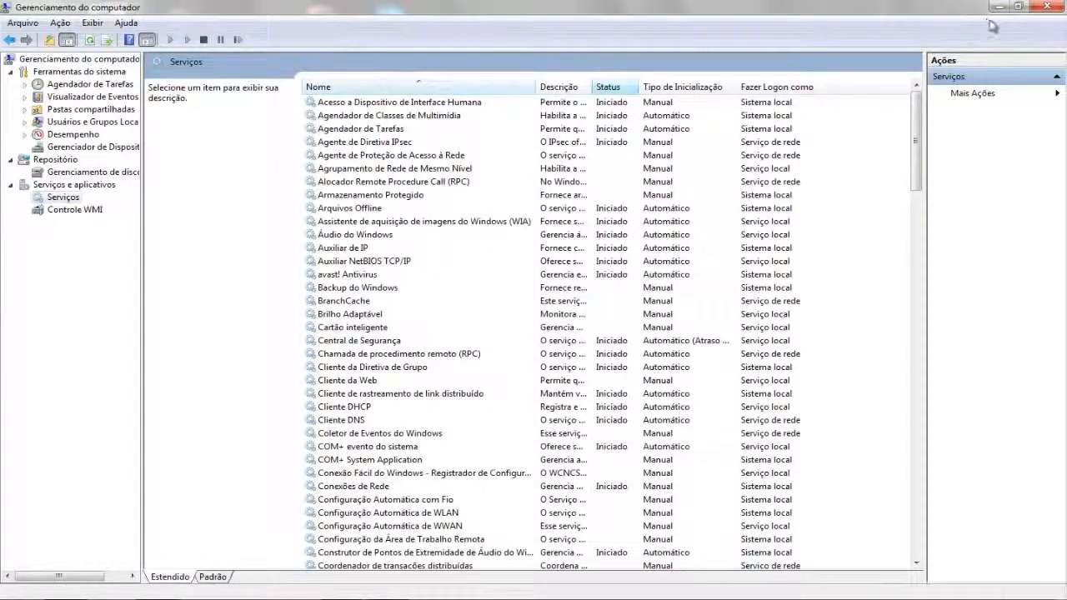
click(608, 86)
click(608, 87)
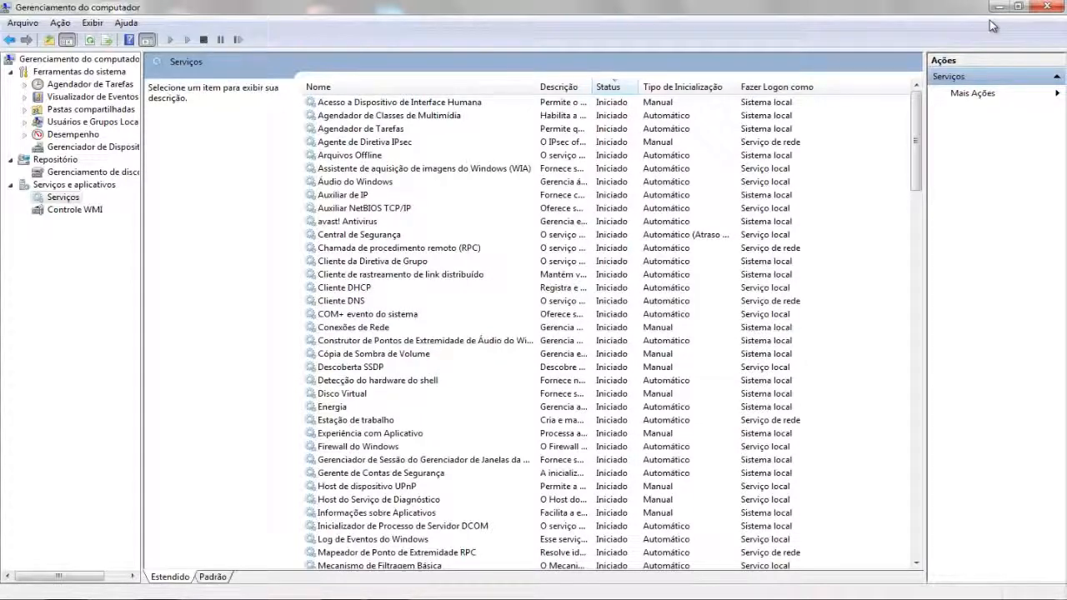
Step: View the Arquivos Offline description, sort the services by Tipo de Inicialização and select Agendador de Classes de Multimídia
click(349, 155)
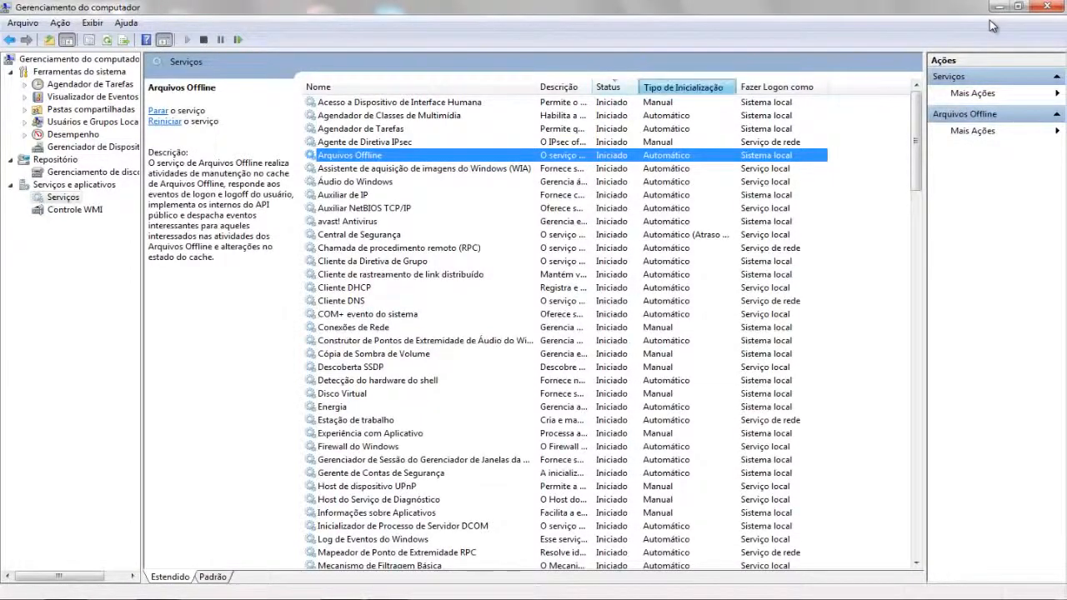
click(682, 87)
click(388, 103)
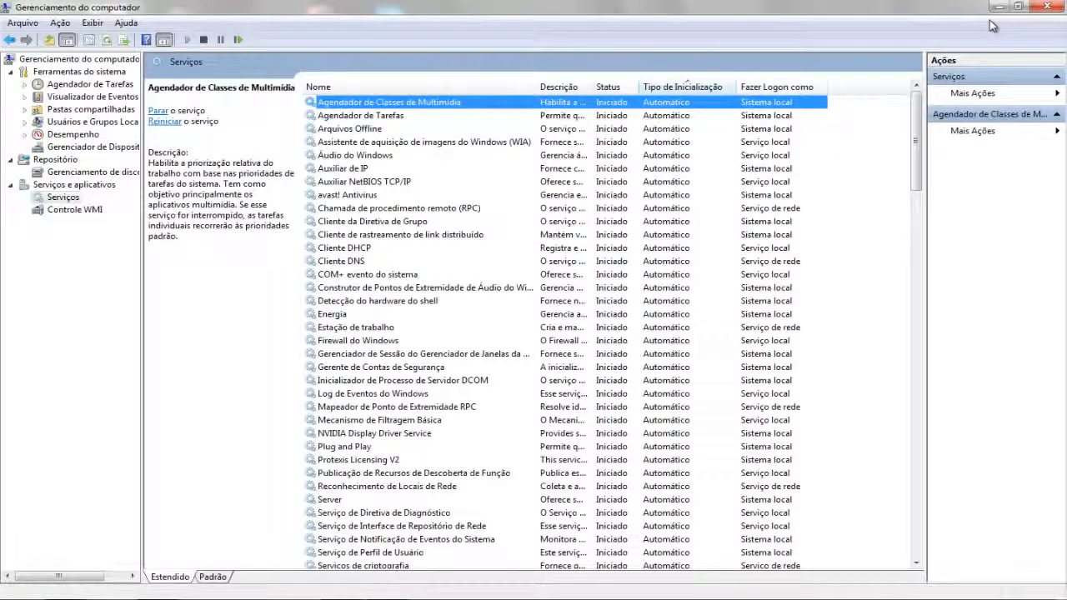
Step: Compare the descriptions of the disabled NVIDIA Update Service Daemon and the automatic NVIDIA Display Driver Service
mouse_move(916, 140)
mouse_down()
mouse_move(917, 507)
mouse_move(917, 254)
mouse_up()
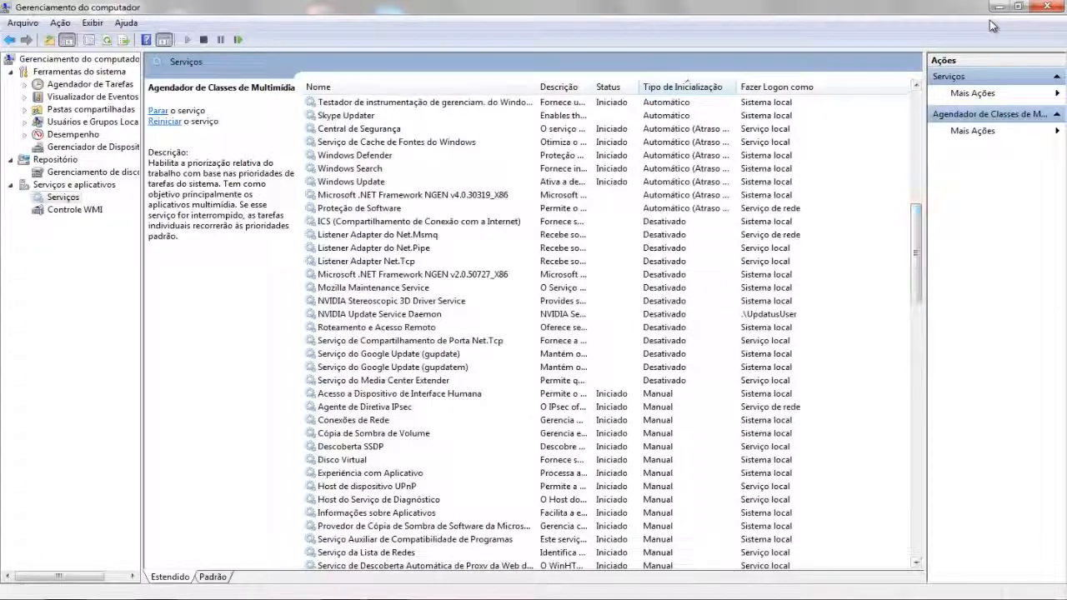
click(379, 314)
scroll(379, 314, up, 13)
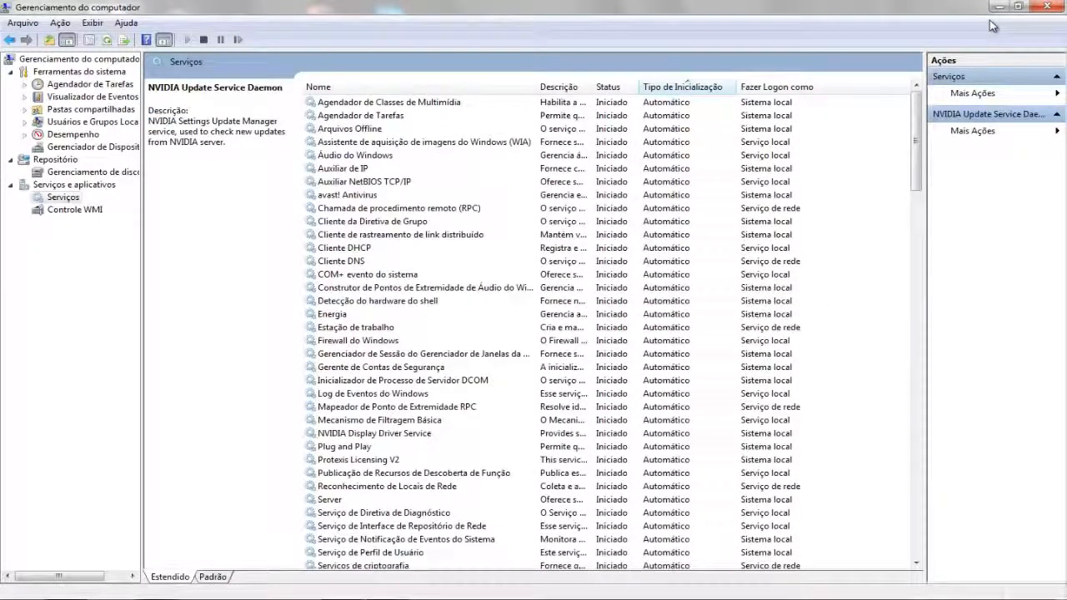
click(375, 433)
scroll(374, 432, down, 6)
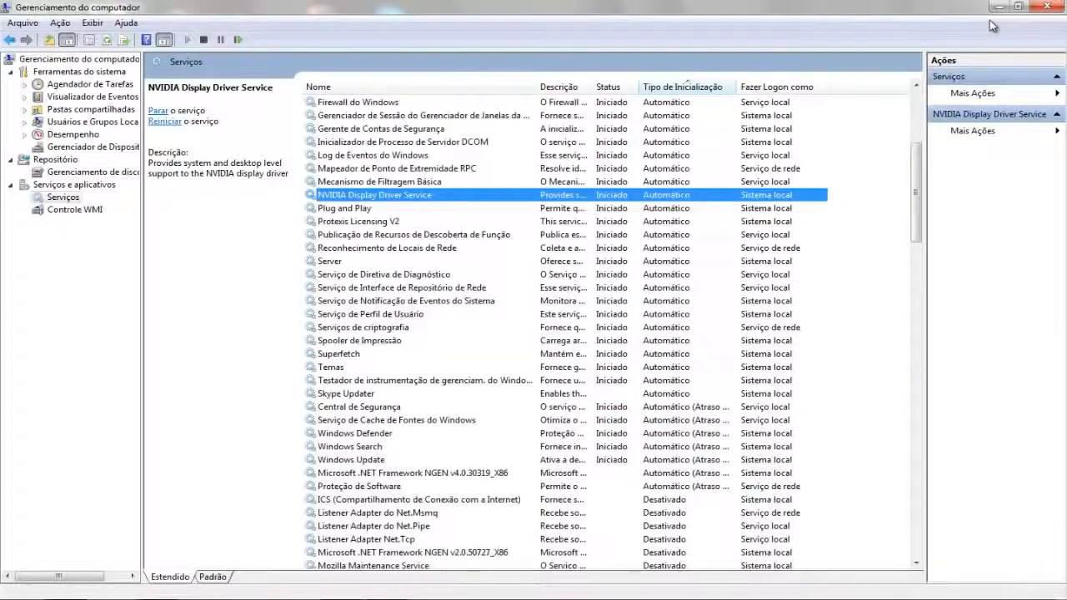
Step: Look through the automatic, disabled and manual services to compare their status and startup types
scroll(374, 433, down, 2)
scroll(992, 25, down, 20)
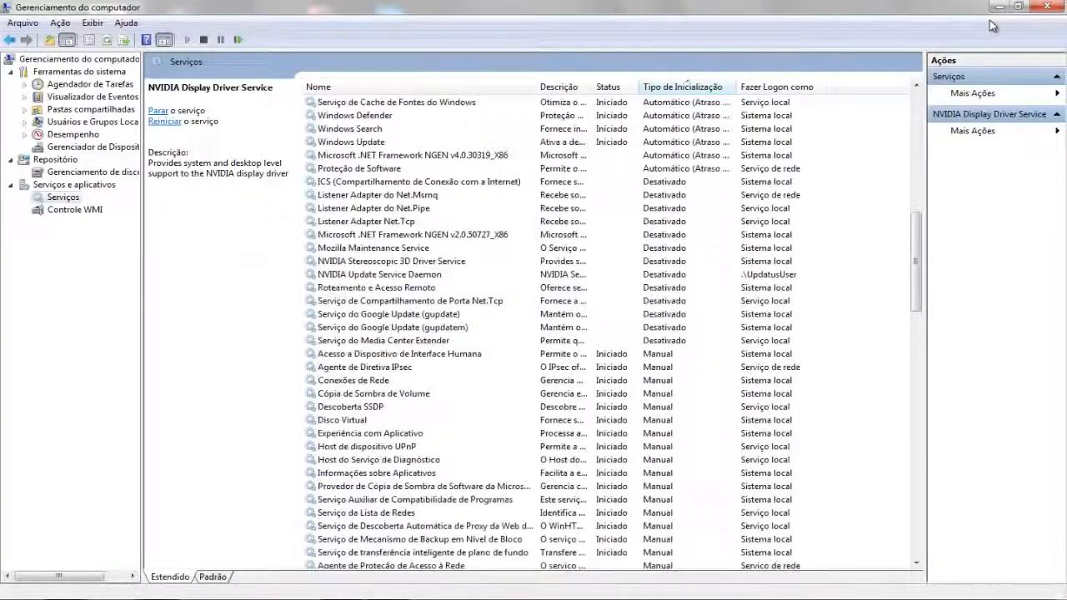
scroll(992, 25, up, 20)
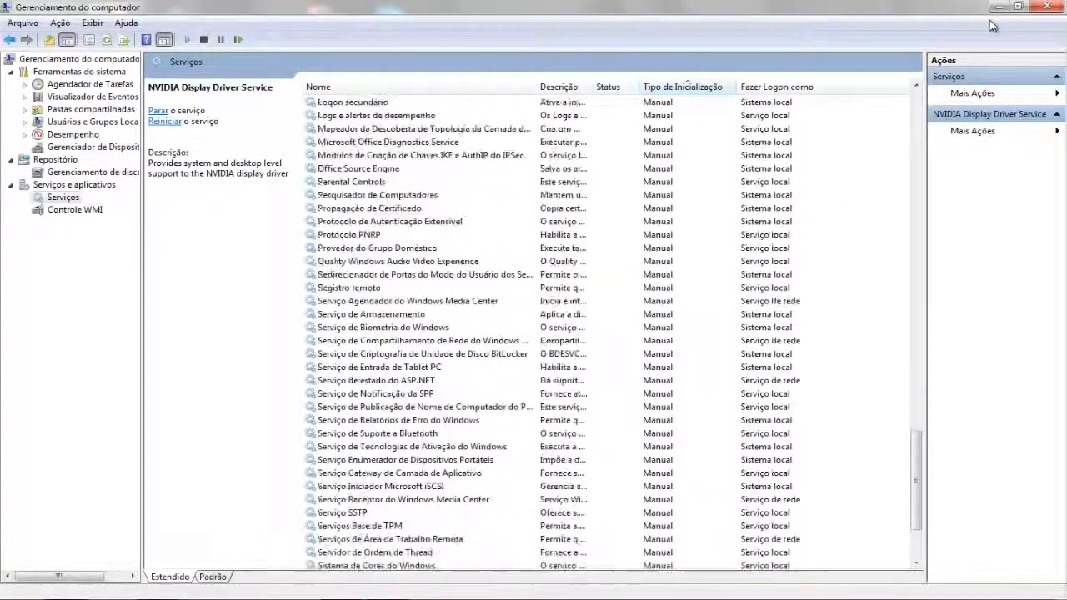
scroll(992, 25, up, 5)
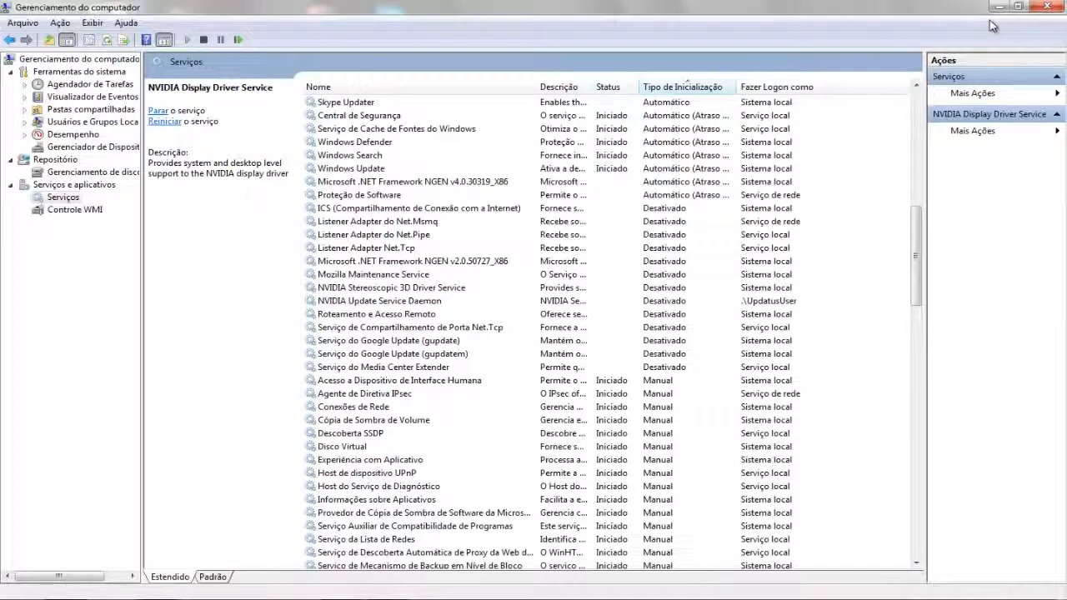
scroll(992, 25, up, 9)
scroll(992, 25, up, 6)
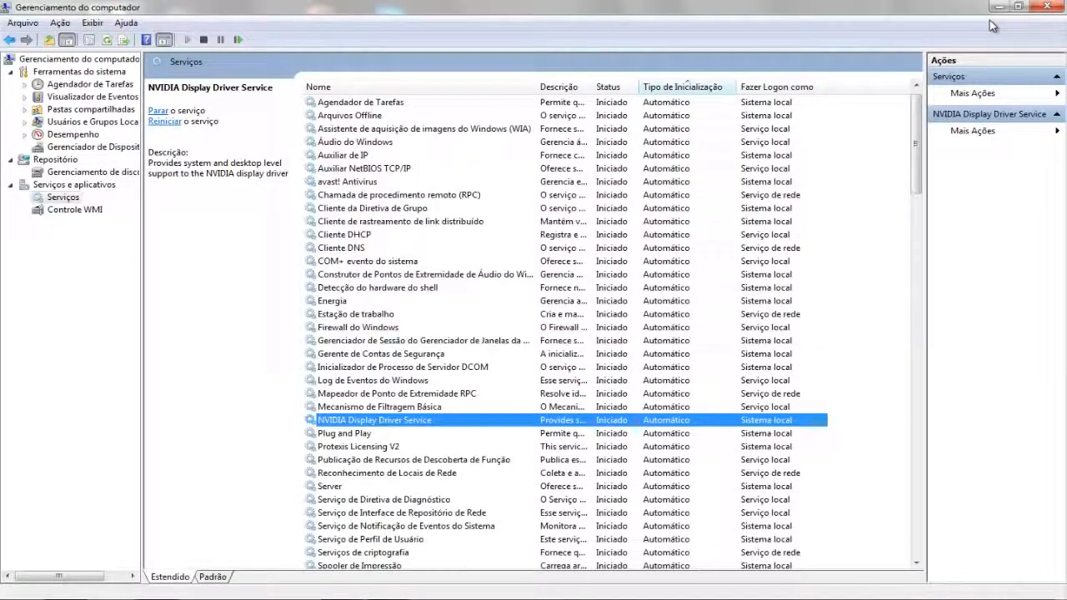
scroll(991, 25, up, 1)
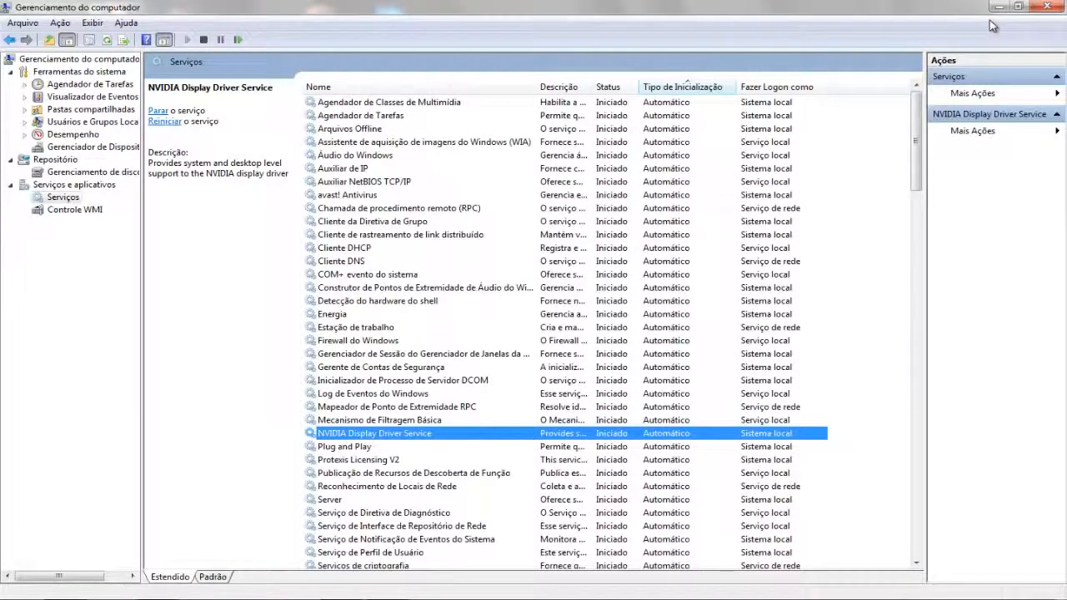
scroll(990, 25, down, 8)
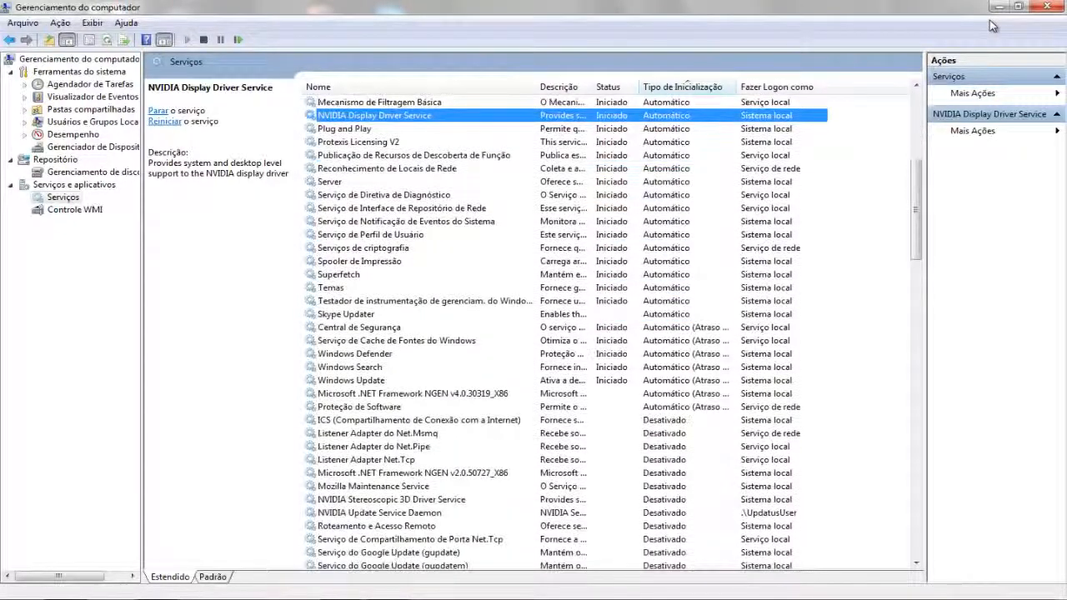
Step: Open the properties of the Skype Updater service
click(346, 314)
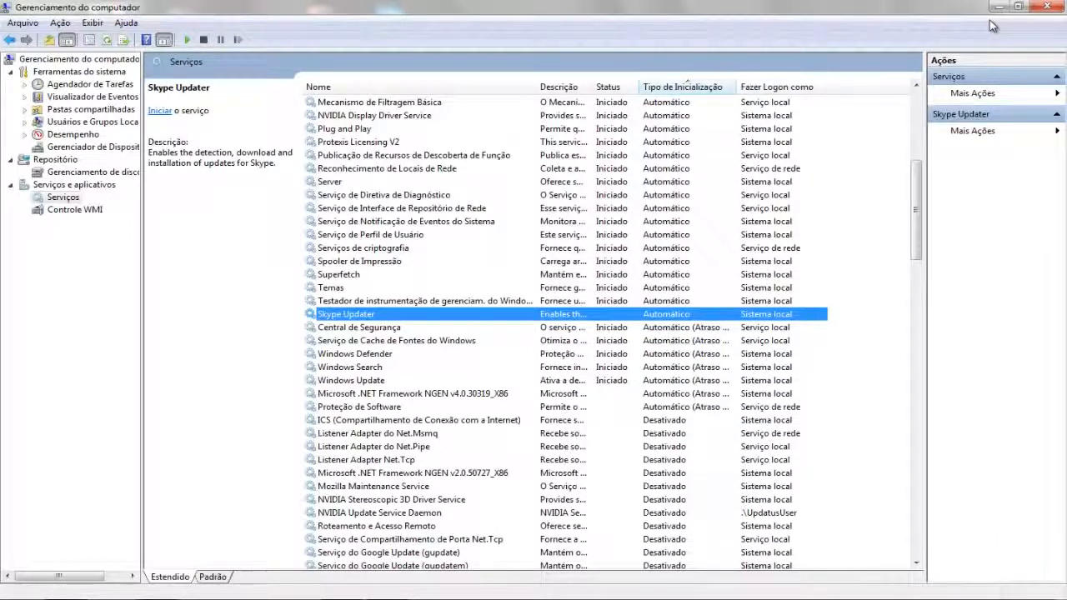
key(Menu)
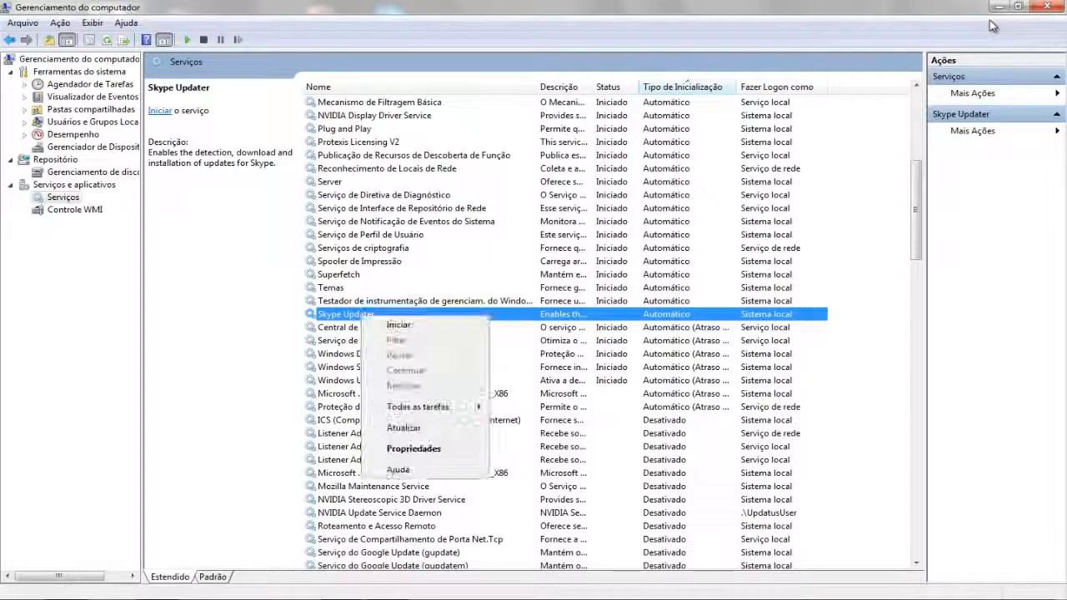
key(Up)
key(Up)
key(Return)
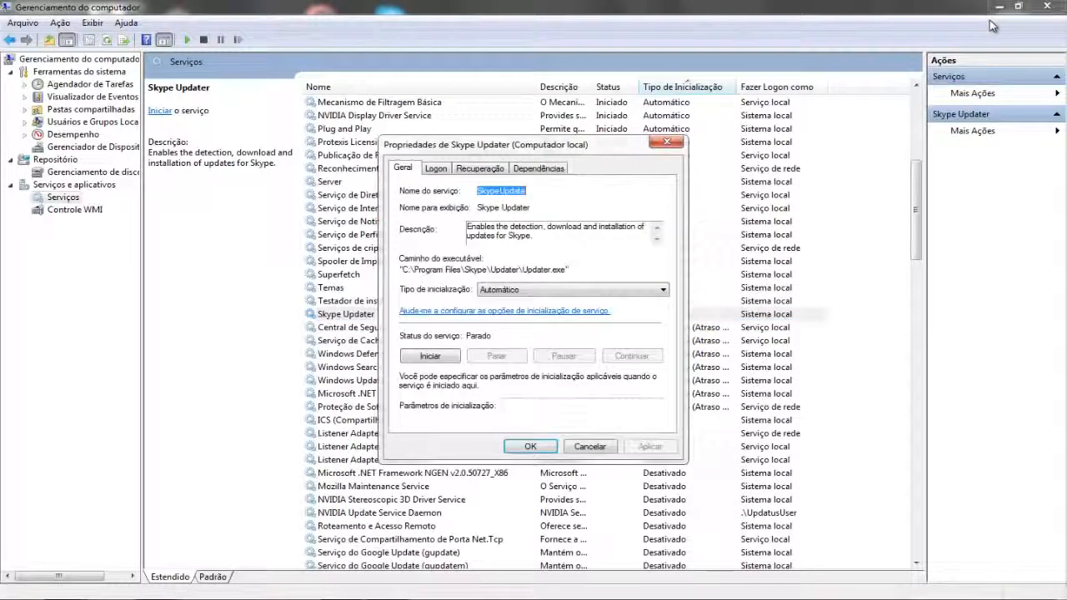
Step: Set the Skype Updater service's startup type to Desativado, apply the change and close its properties
key(Tab)
key(Tab)
key(Tab)
key(alt+Down)
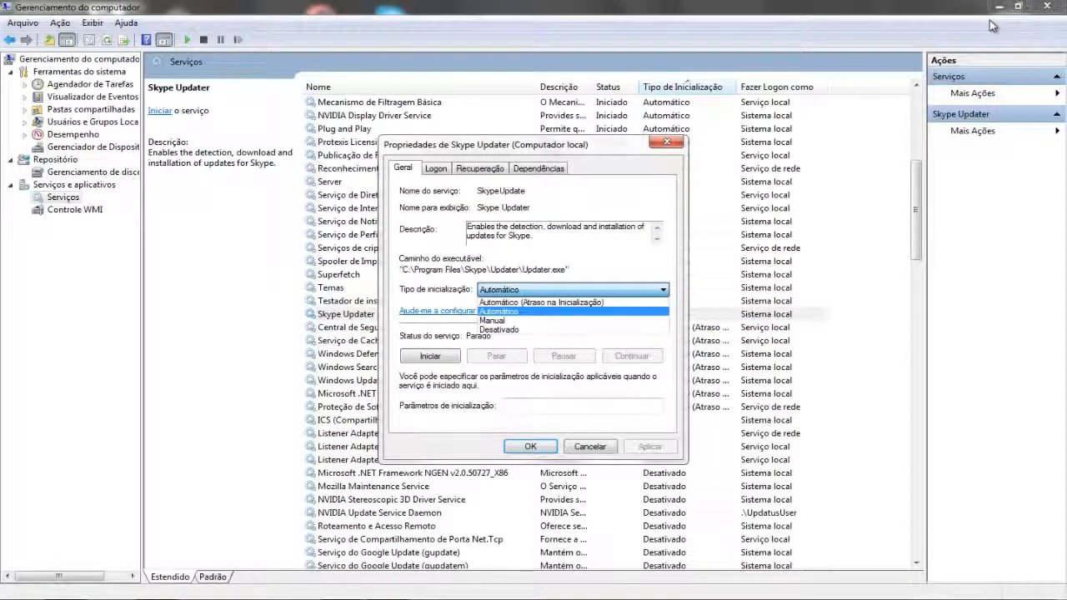
key(Down)
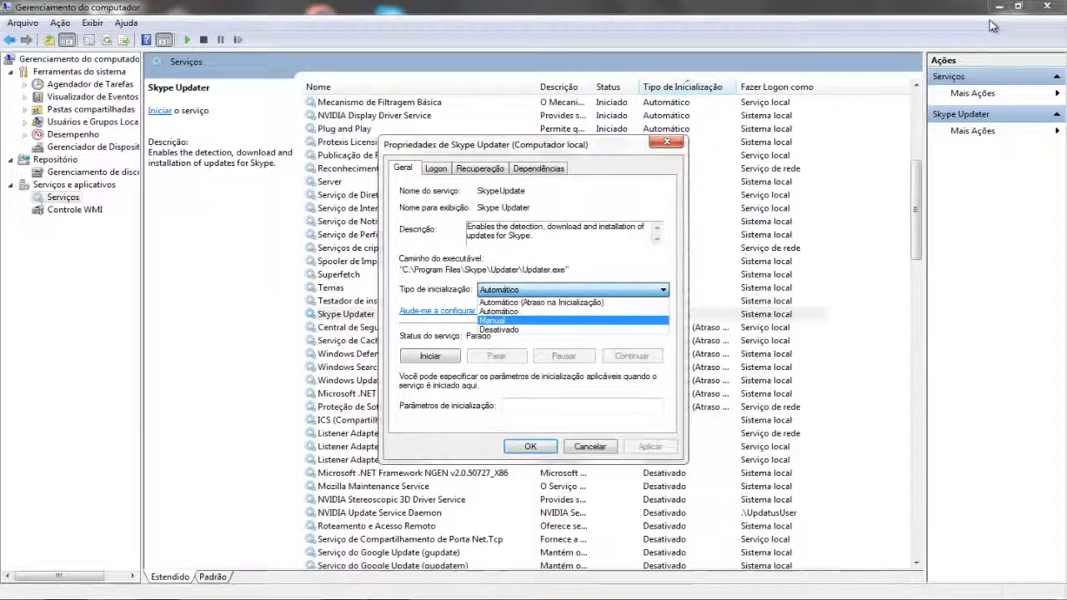
key(Down)
key(Return)
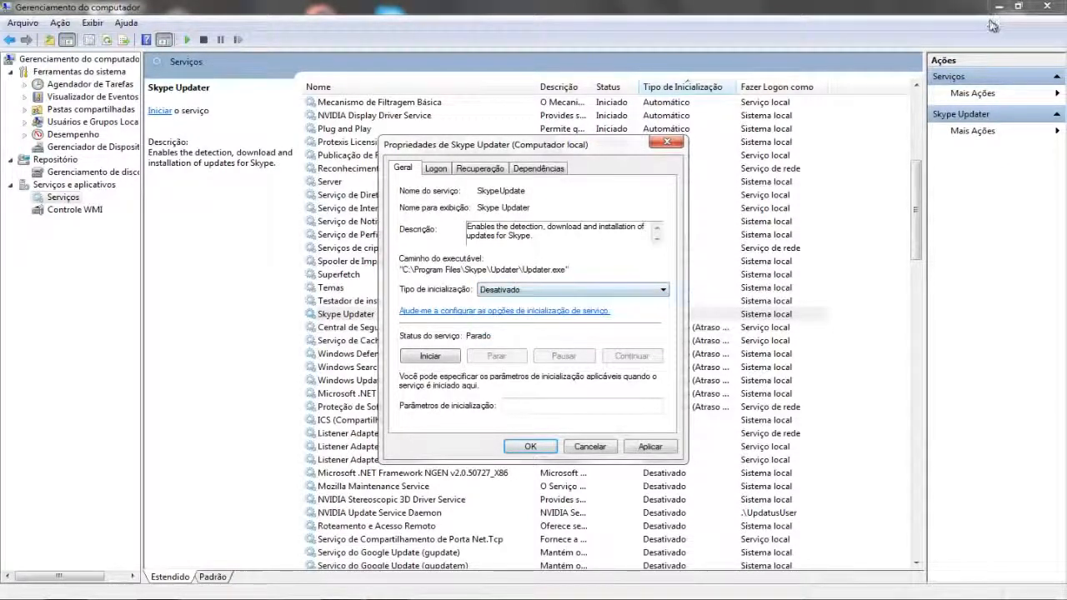
key(alt+a)
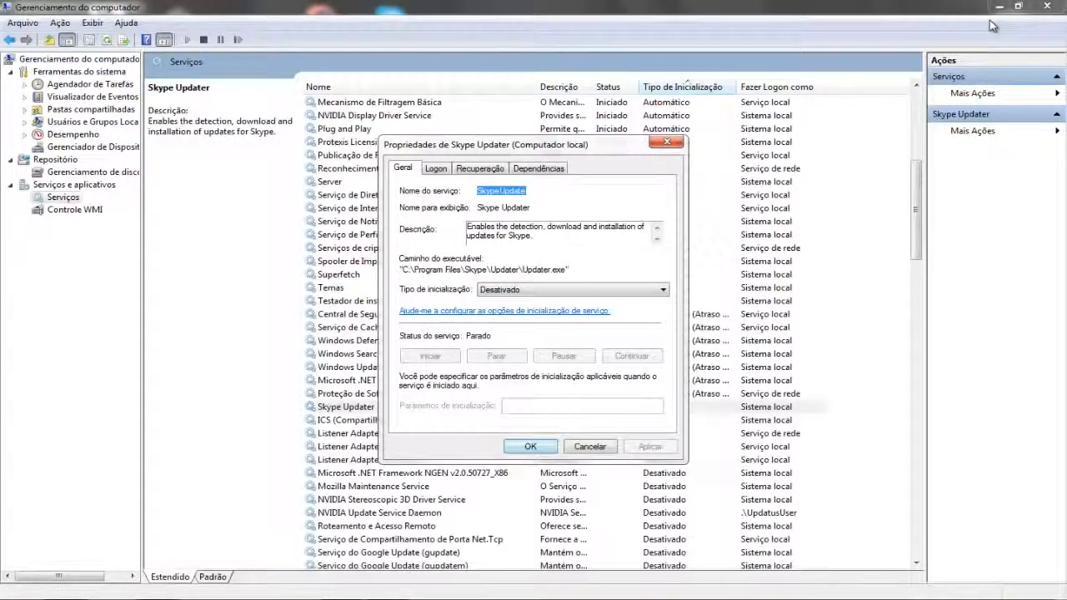
key(Return)
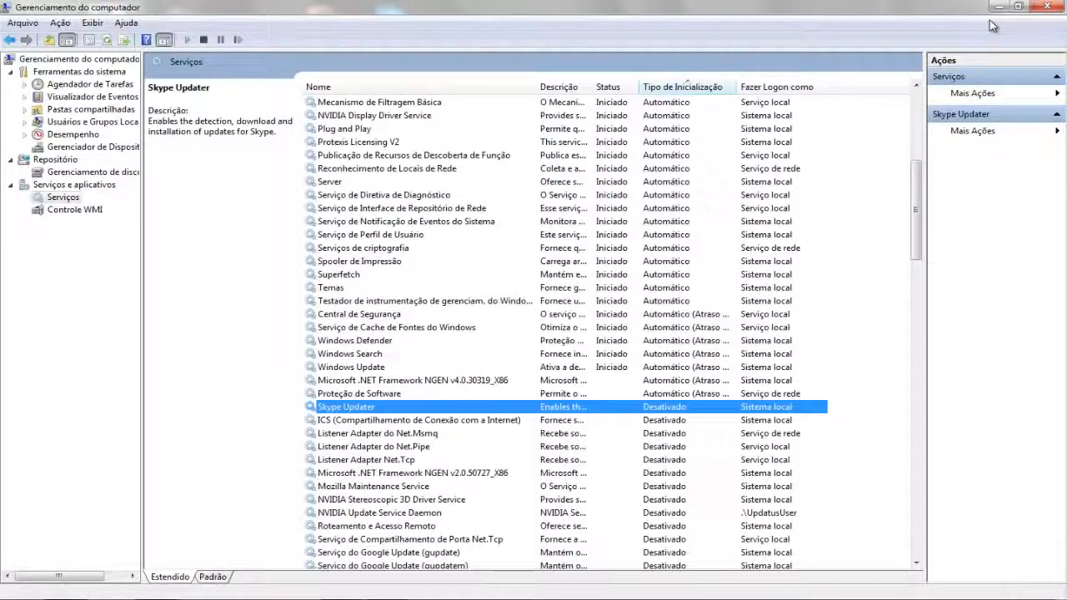
Step: Stop the running Windows Defender service
key(Up)
key(Up)
key(Up)
key(Up)
key(Up)
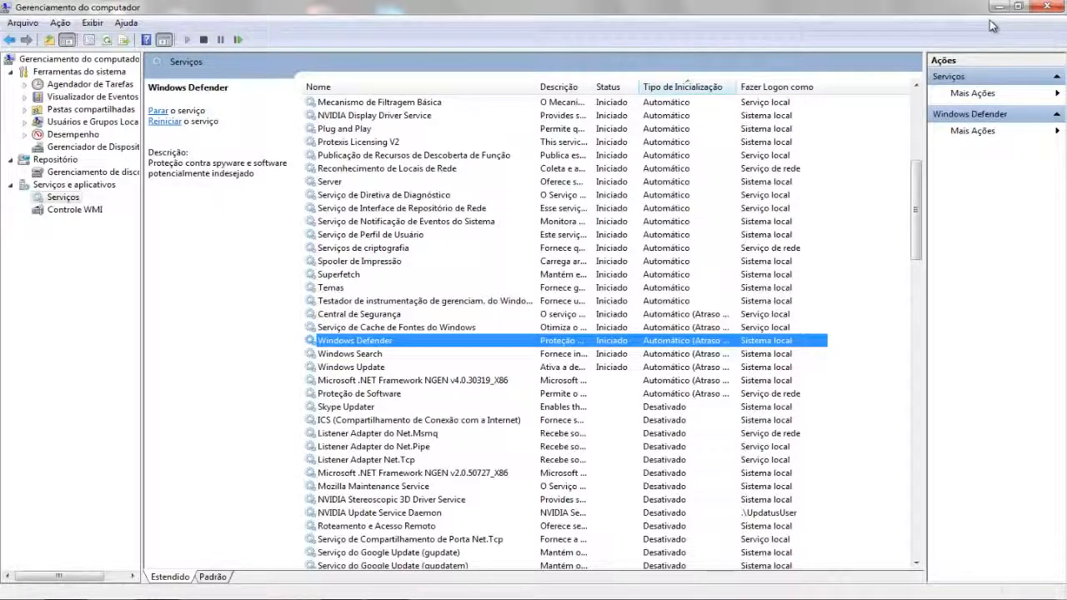
key(shift+F10)
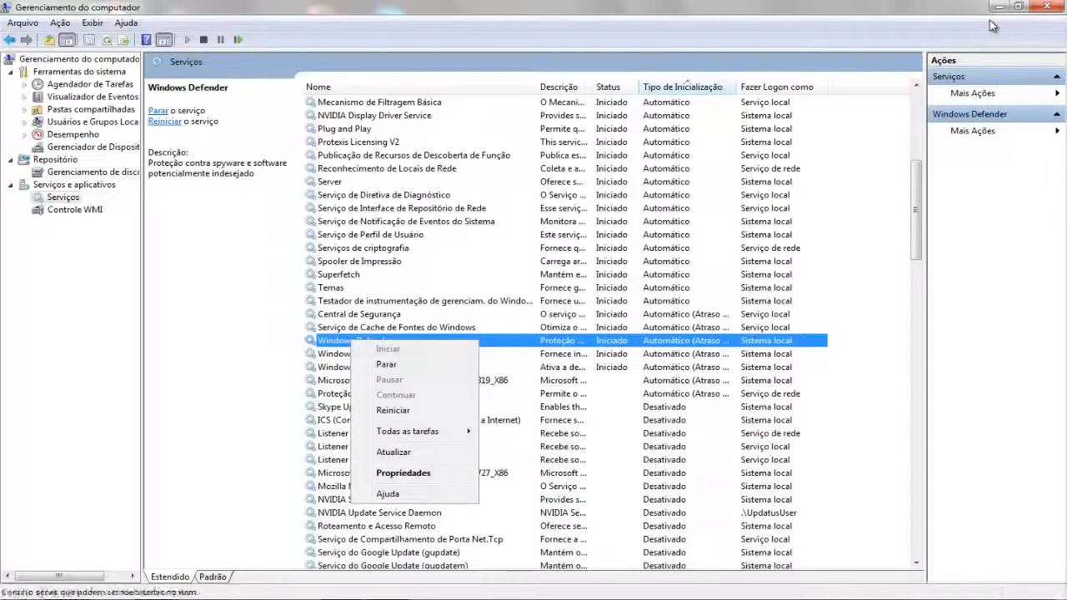
key(Down)
key(Return)
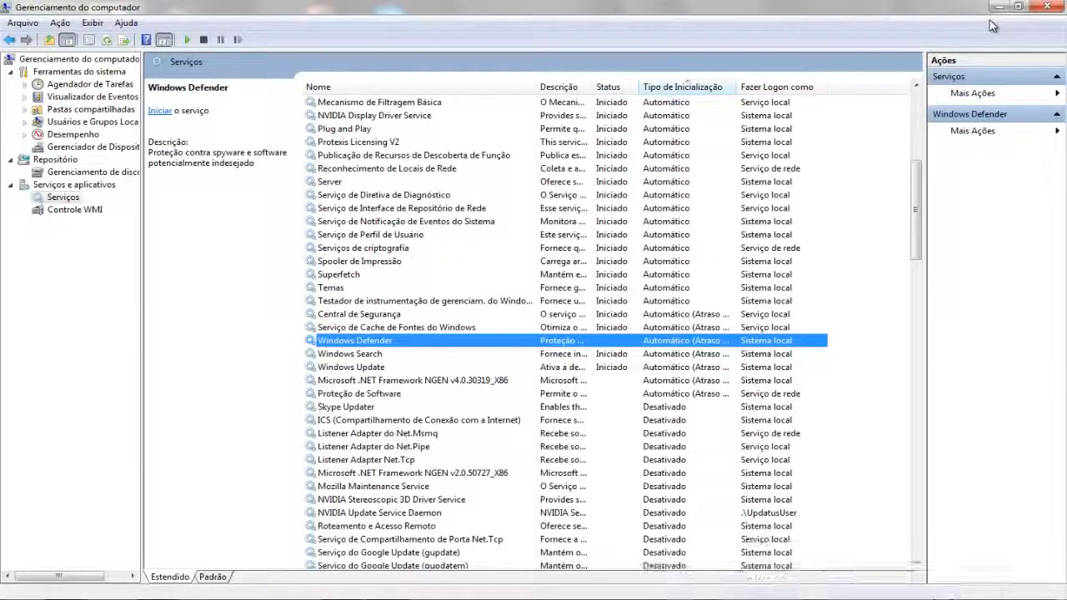
Step: Open the Windows Defender service's properties and choose Desativado as its startup type
key(shift+F10)
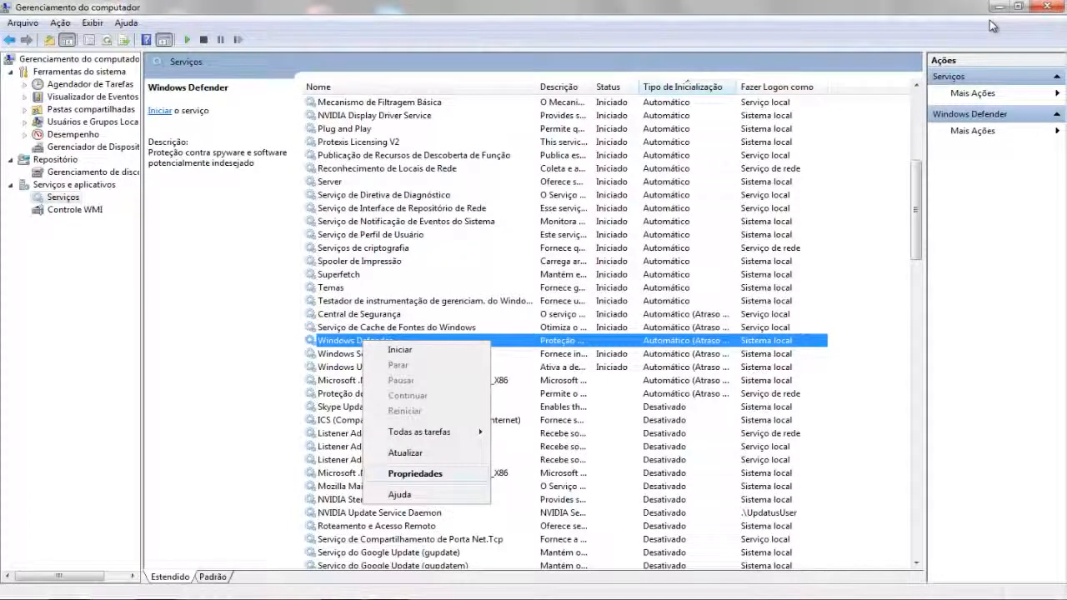
key(Return)
key(alt+Down)
key(Down)
key(Down)
key(Down)
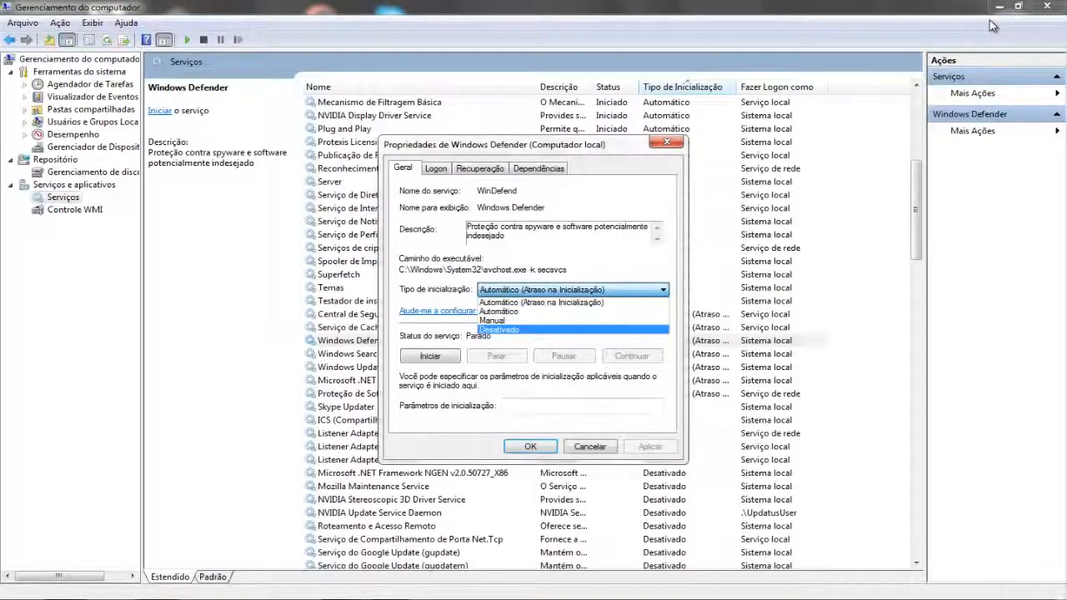
key(Return)
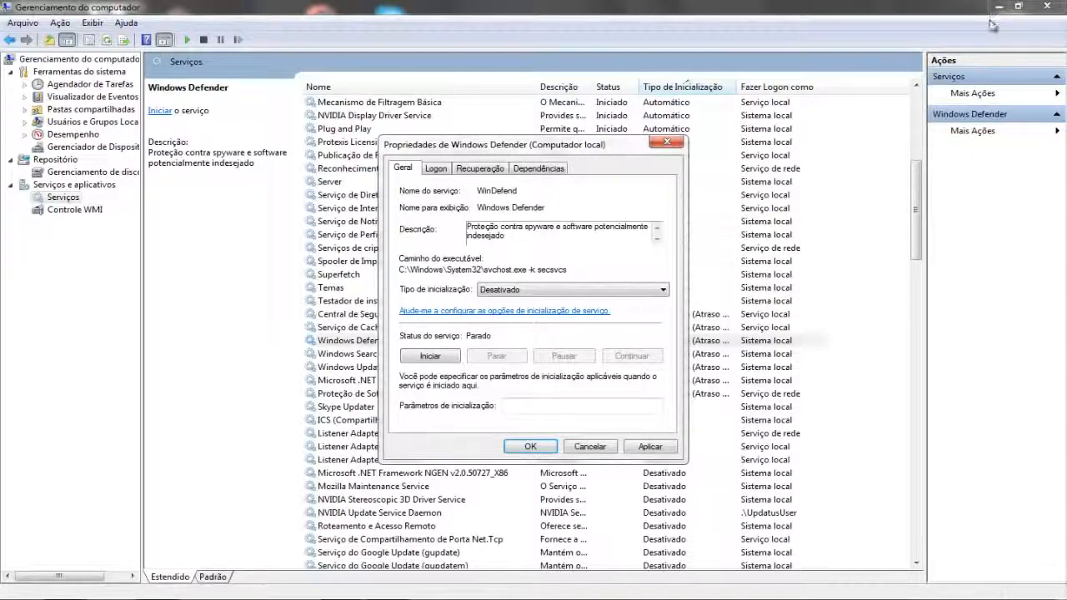
Step: Set the Windows Defender service's startup type to Manual and save its properties
key(alt+Down)
key(Up)
key(Return)
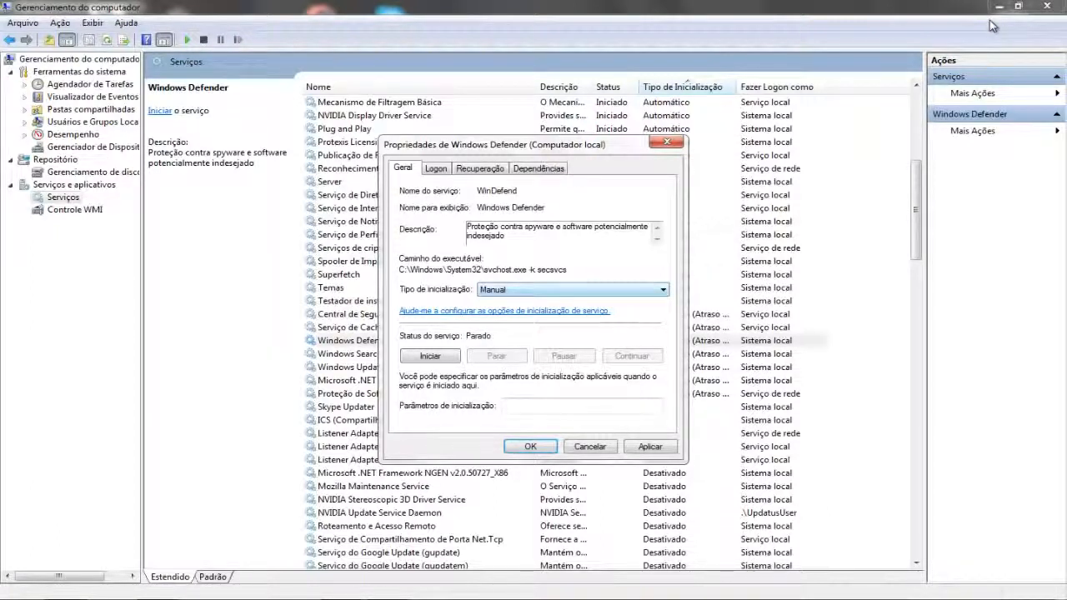
key(alt+Down)
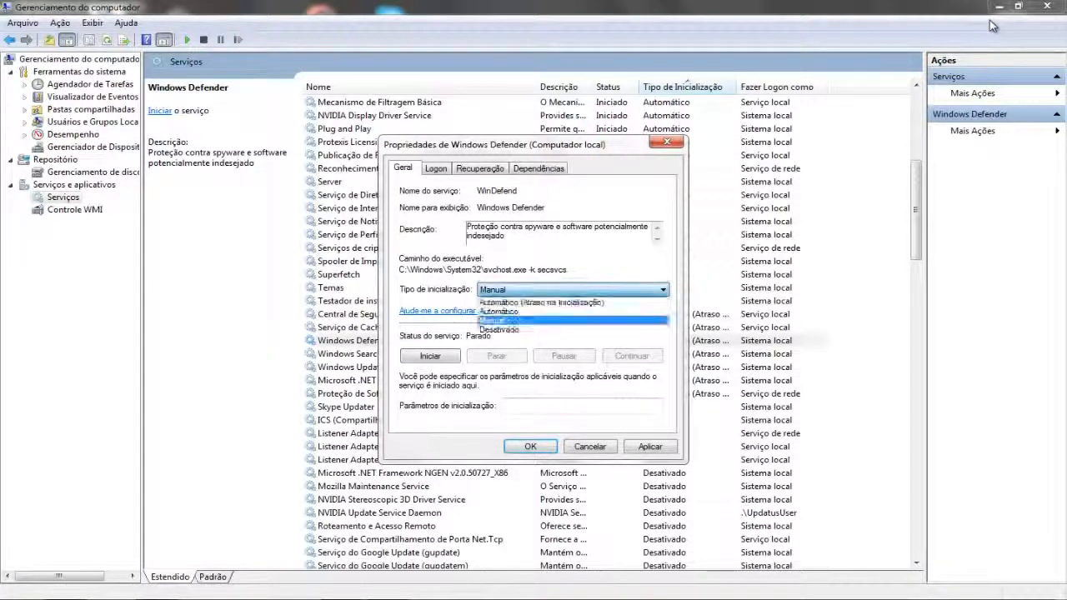
key(Up)
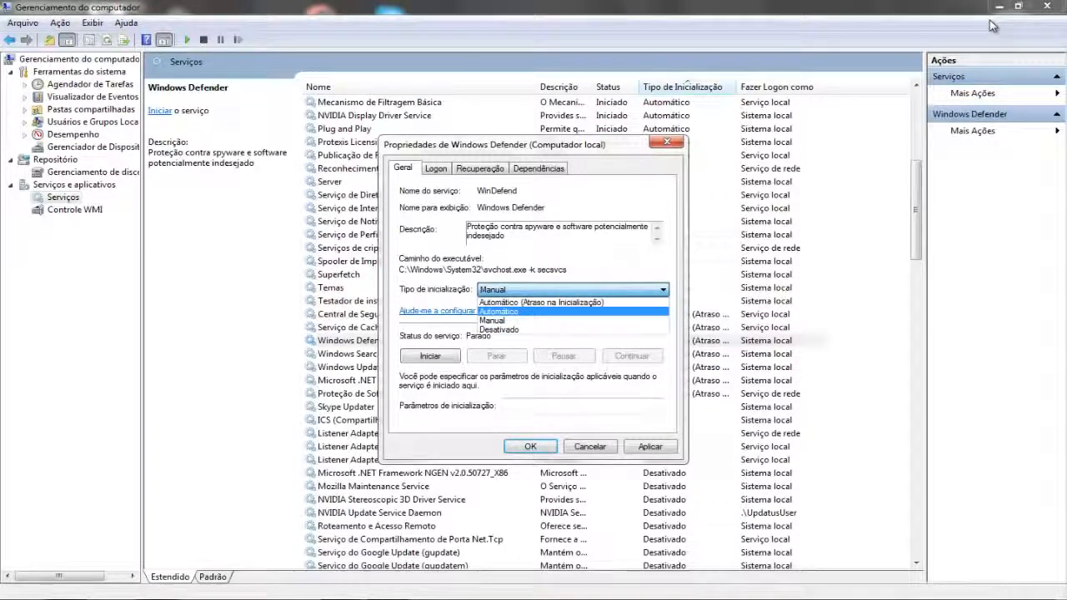
key(Down)
key(Return)
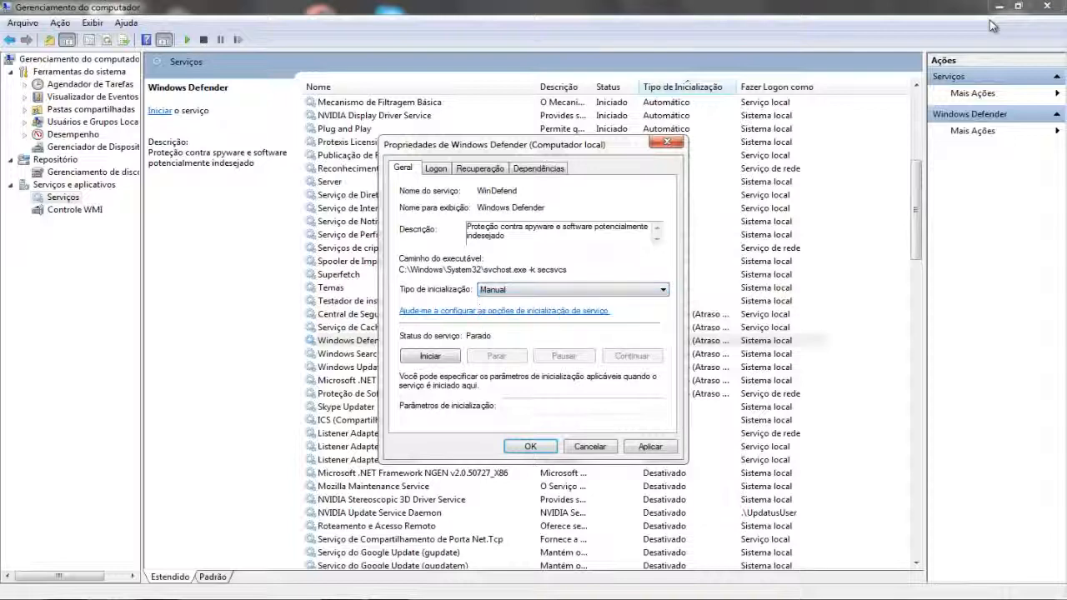
key(Return)
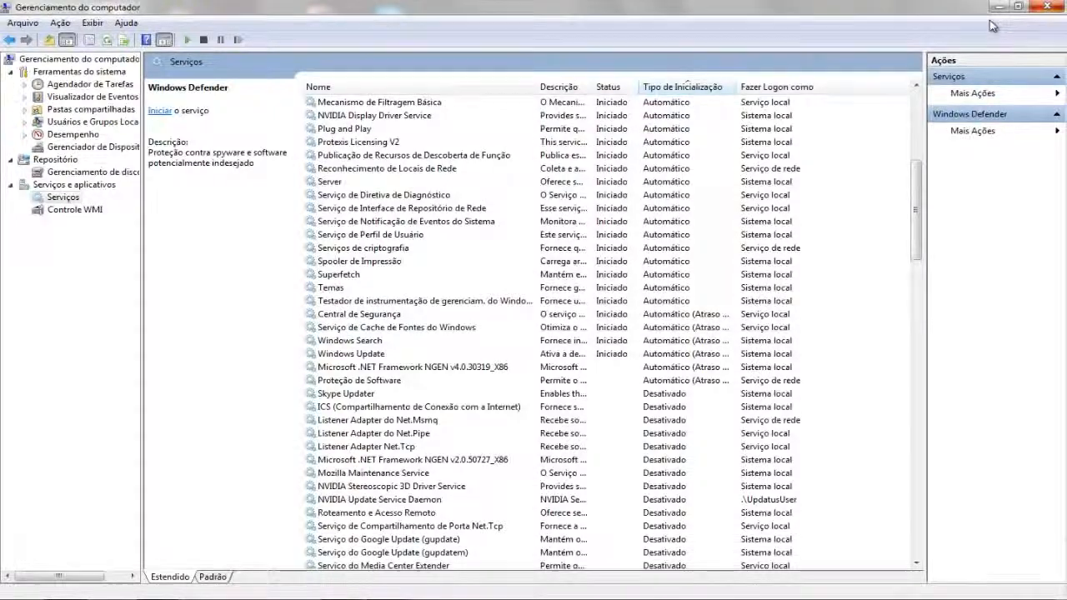
Step: Close Computer Management and return to the "Itens gerais" slide of aula extra.ppt in PowerPoint
click(1047, 5)
key(alt+Tab)
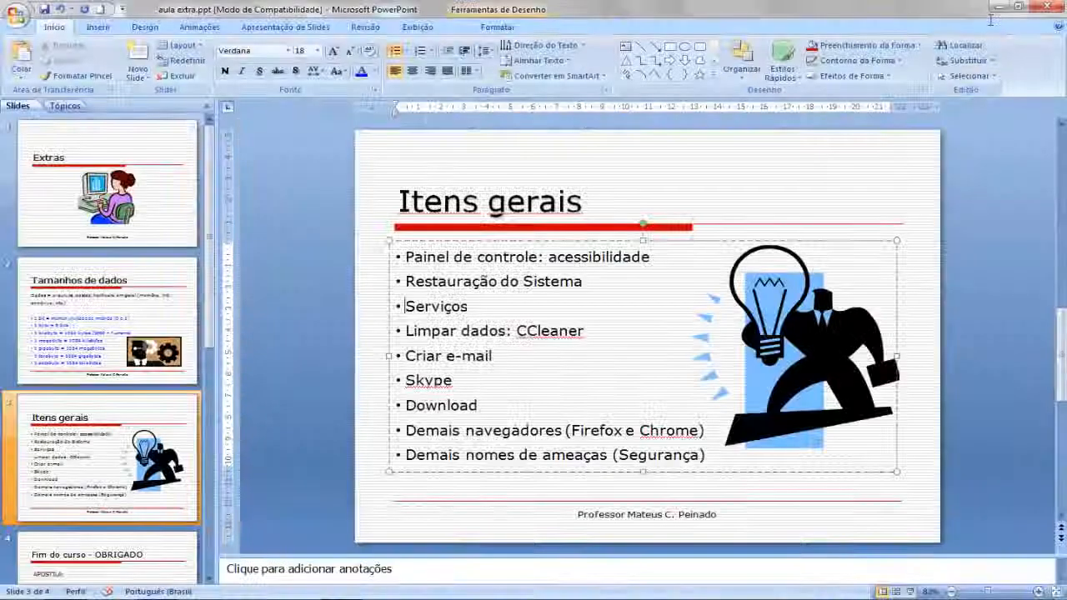
key(Page_Up)
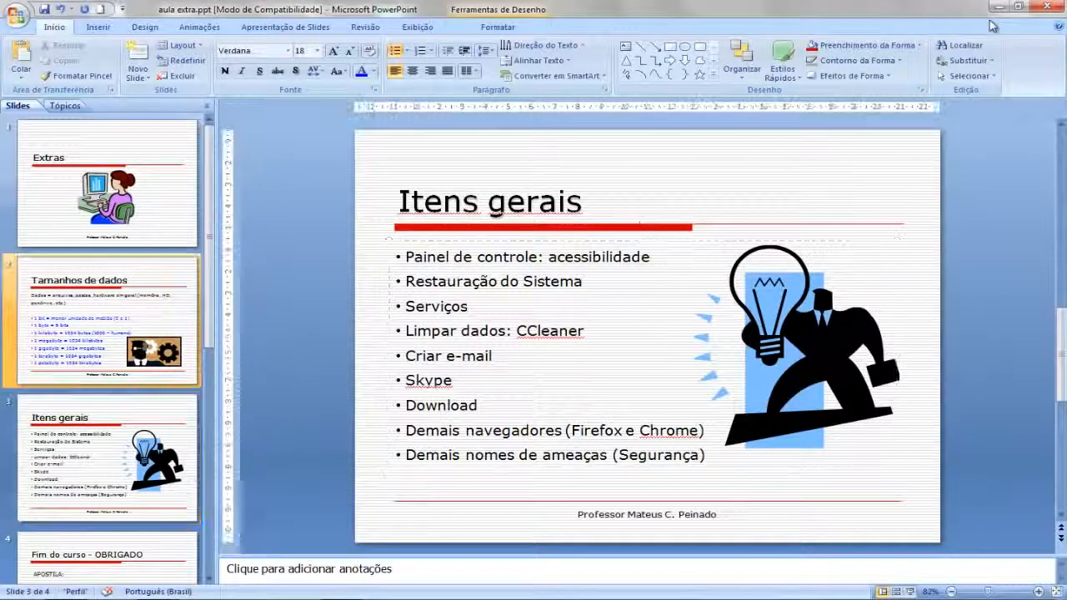
key(Page_Down)
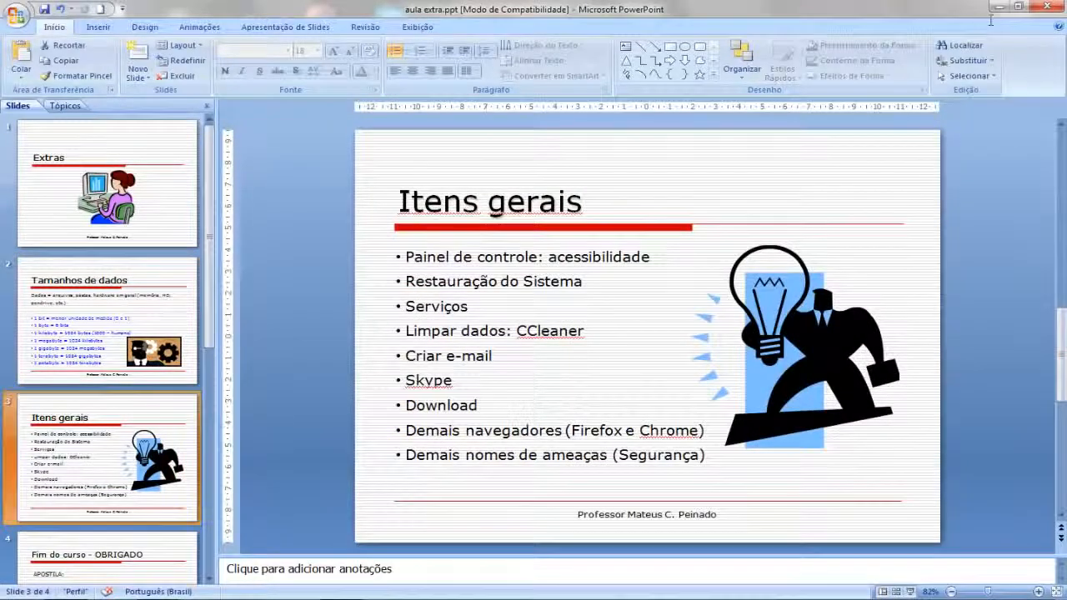